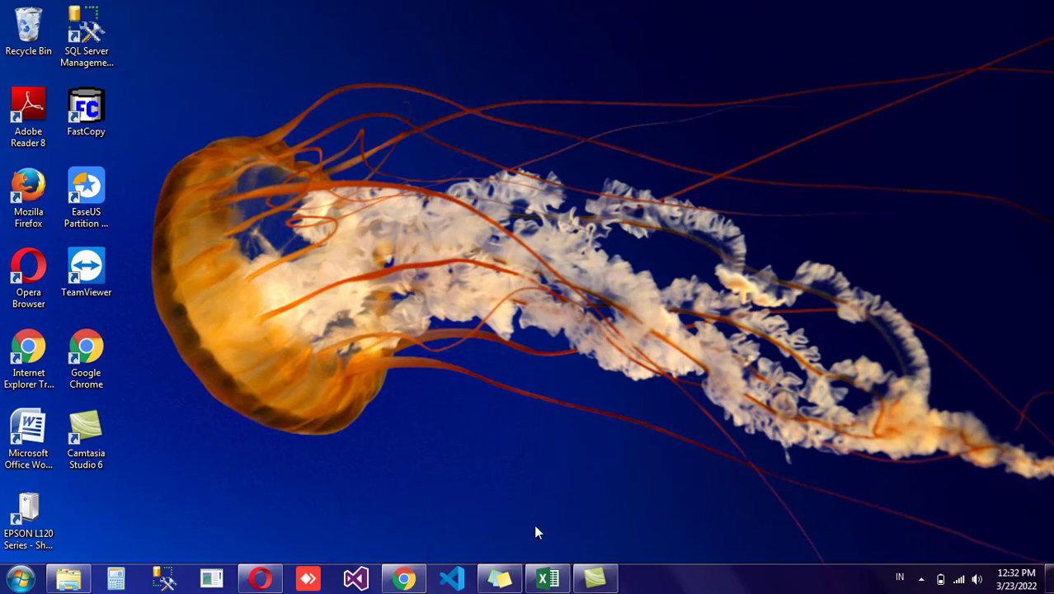
Switch to the open AVERAGE workbook in Excel.
{"action": "left_click", "coordinate": [548, 579]}
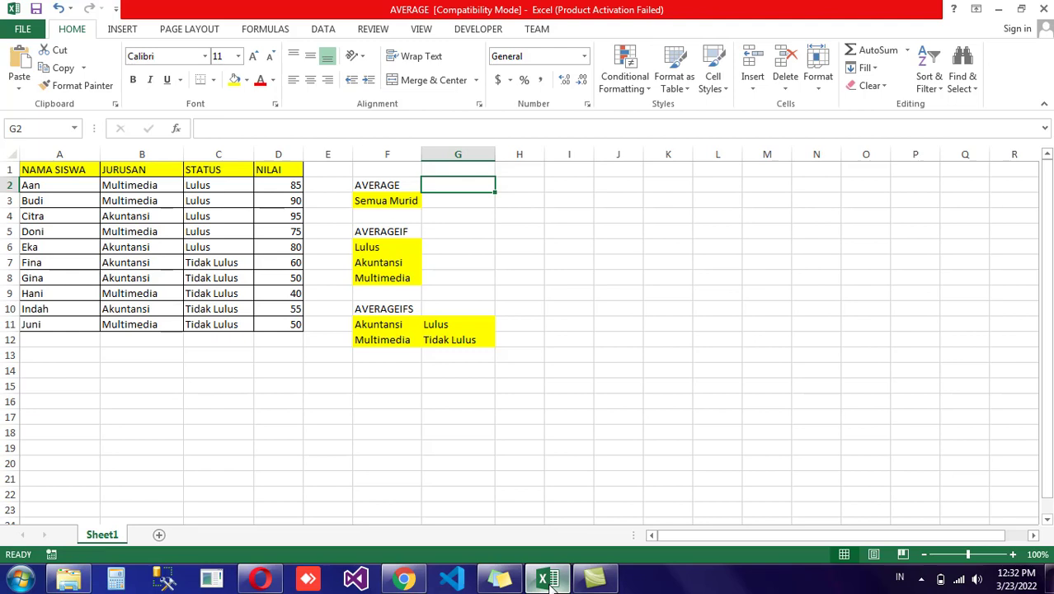
{"action": "left_click", "coordinate": [536, 460]}
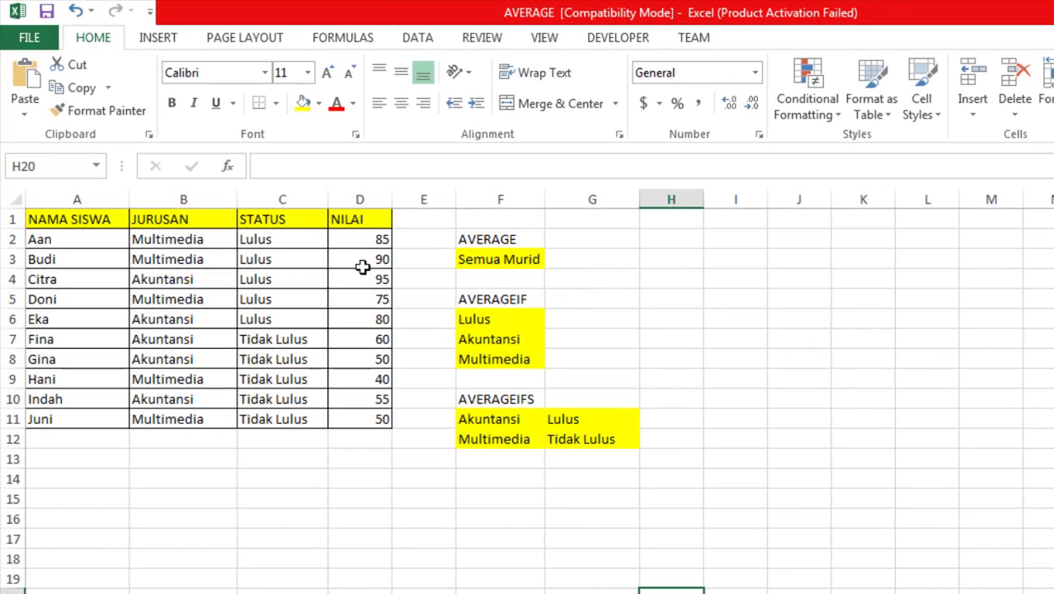
{"action": "left_click", "coordinate": [688, 265]}
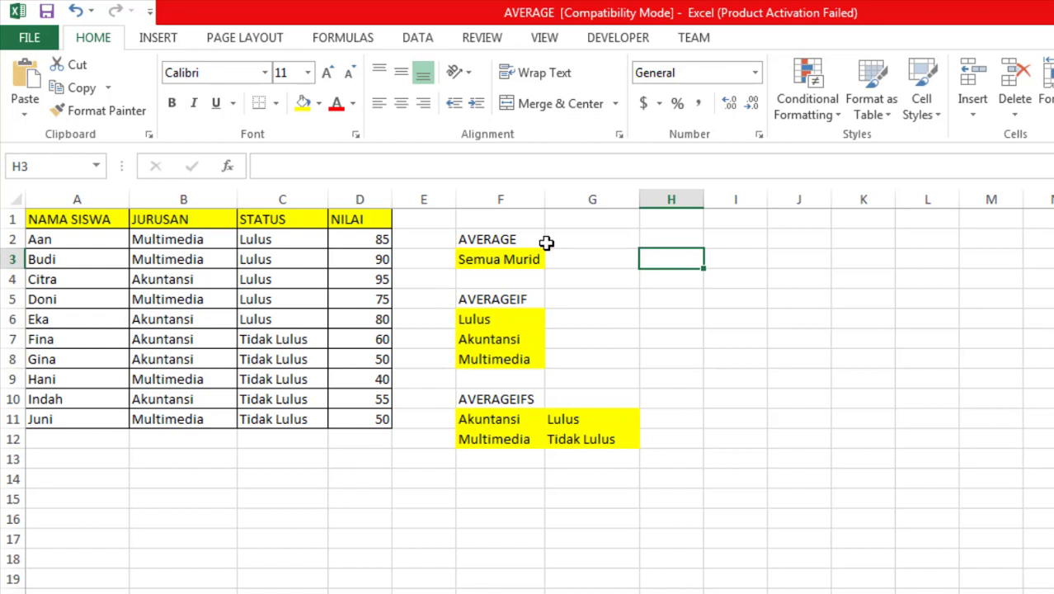
Calculate the average score of all students in cell G3 with AVERAGE over D2:D11.
{"action": "left_click", "coordinate": [581, 259]}
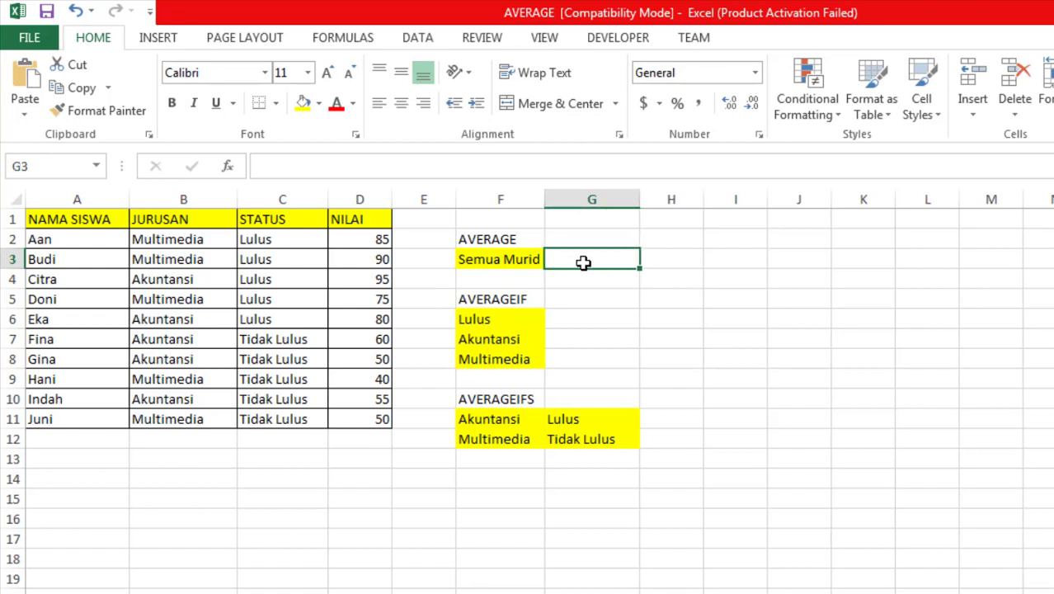
{"action": "type", "text": "="}
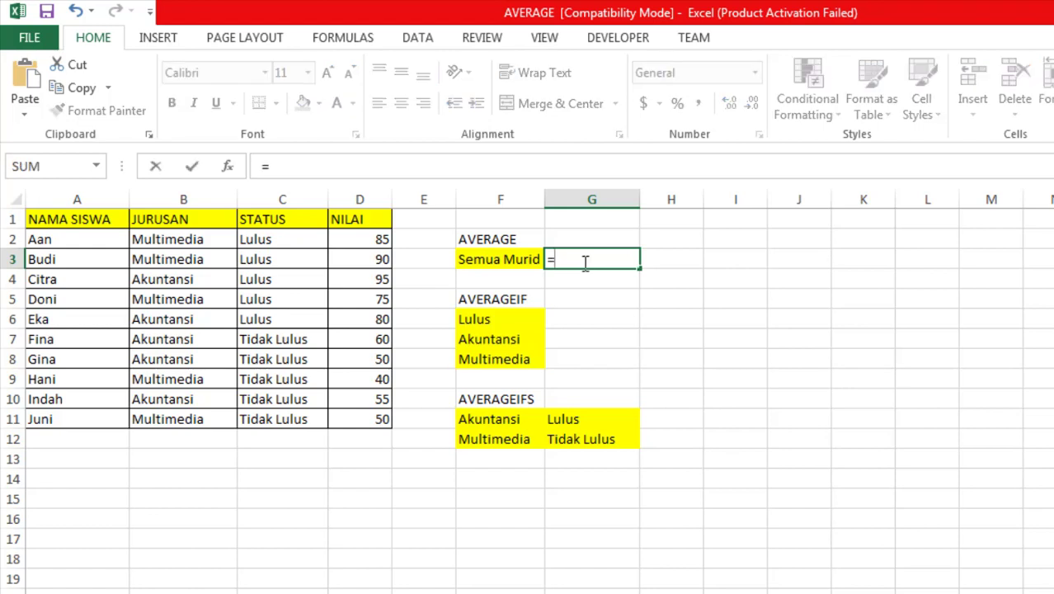
{"action": "type", "text": "aver"}
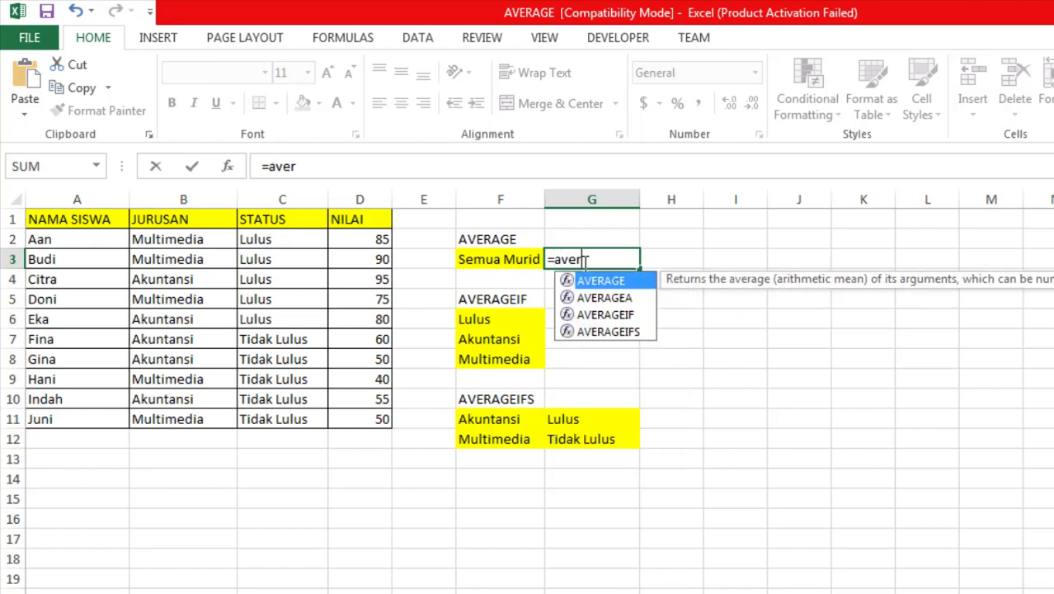
{"action": "type", "text": "age("}
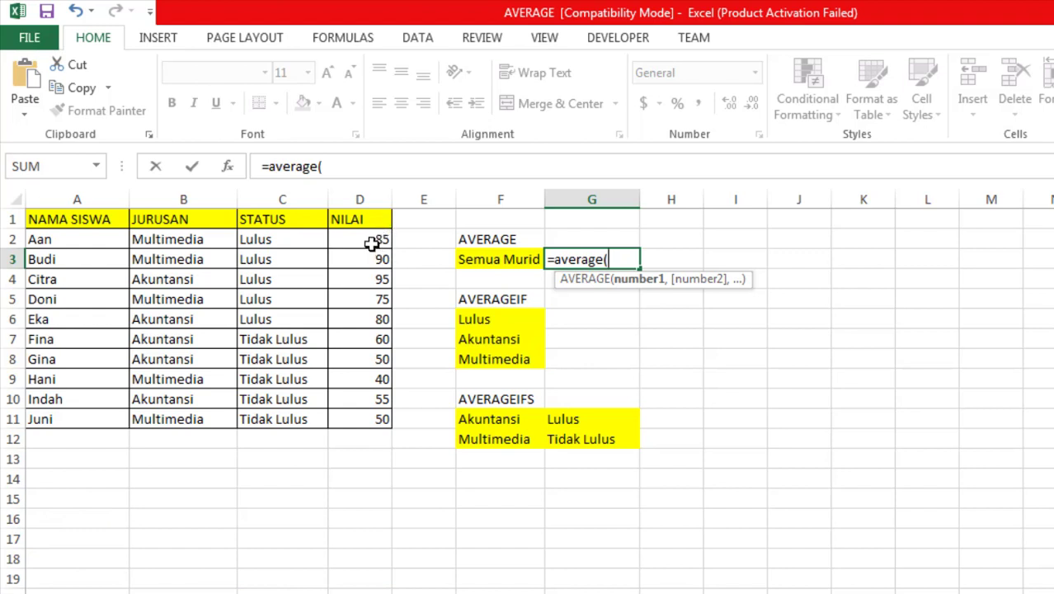
{"action": "left_click_drag", "start_coordinate": [372, 244], "coordinate": [367, 421]}
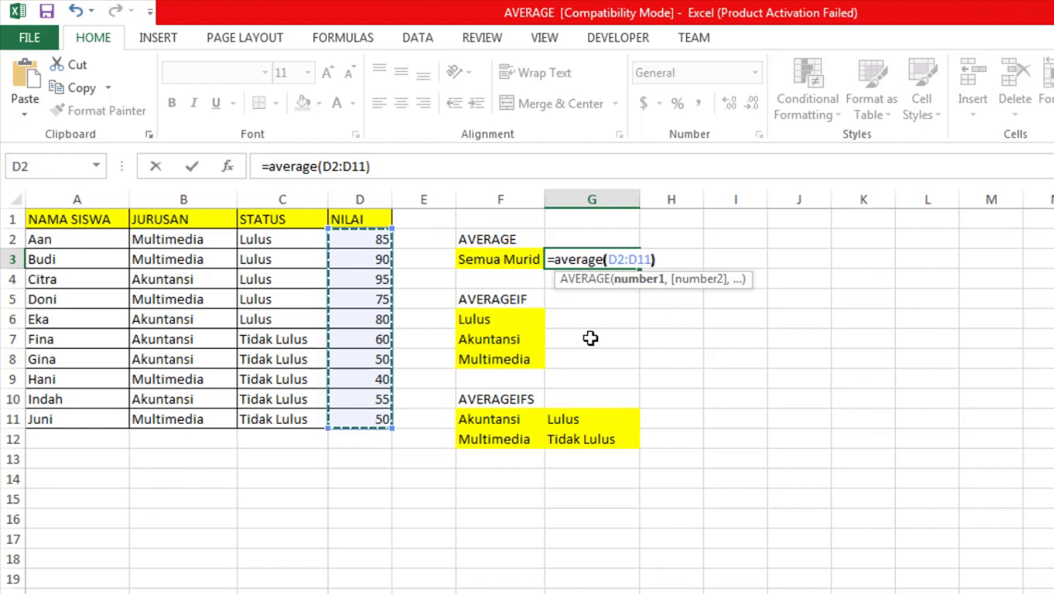
{"action": "type", "text": ")"}
{"action": "key", "text": "Return"}
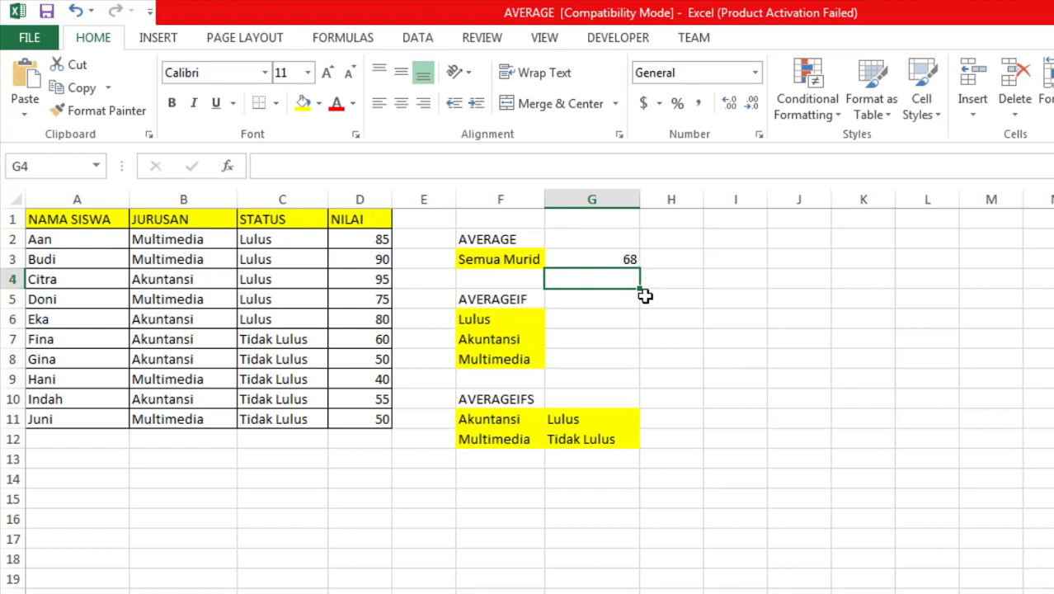
Begin an AVERAGEIF formula in cell G6 with the STATUS cells C2:C11 as its range.
{"action": "left_click", "coordinate": [611, 316]}
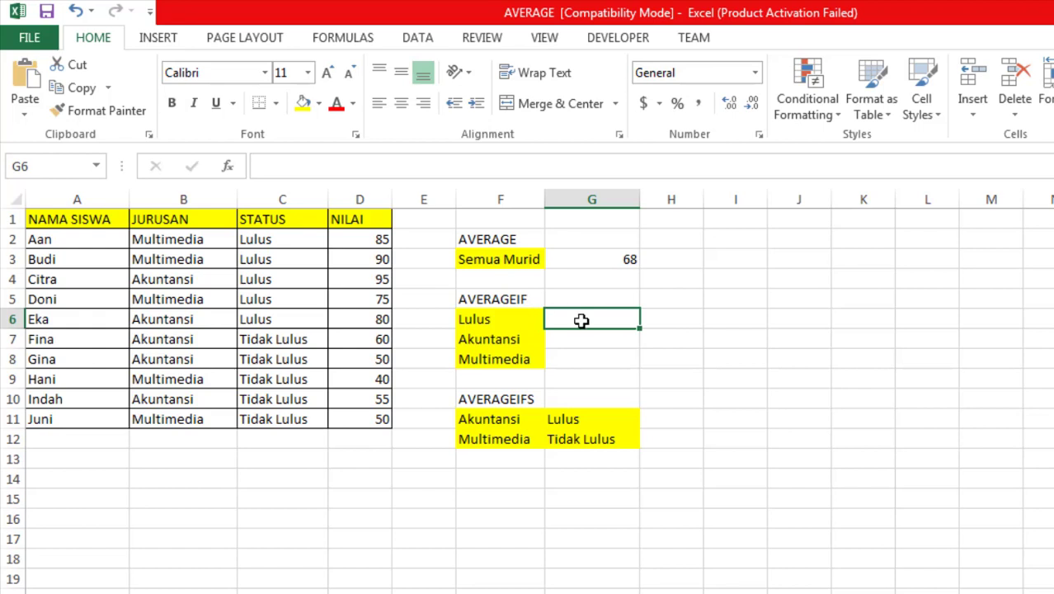
{"action": "type", "text": "="}
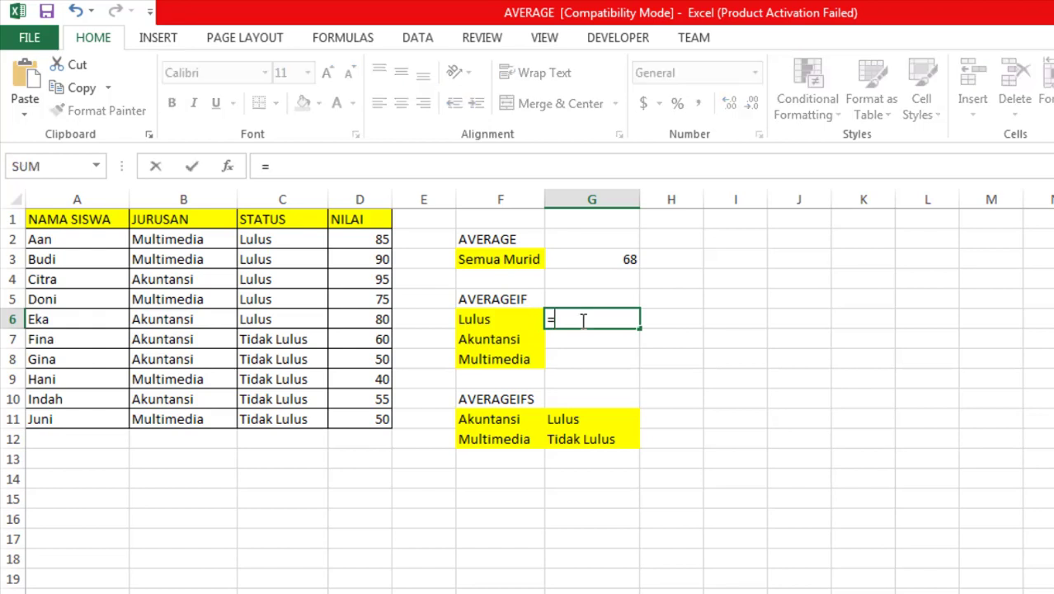
{"action": "left_click", "coordinate": [508, 319]}
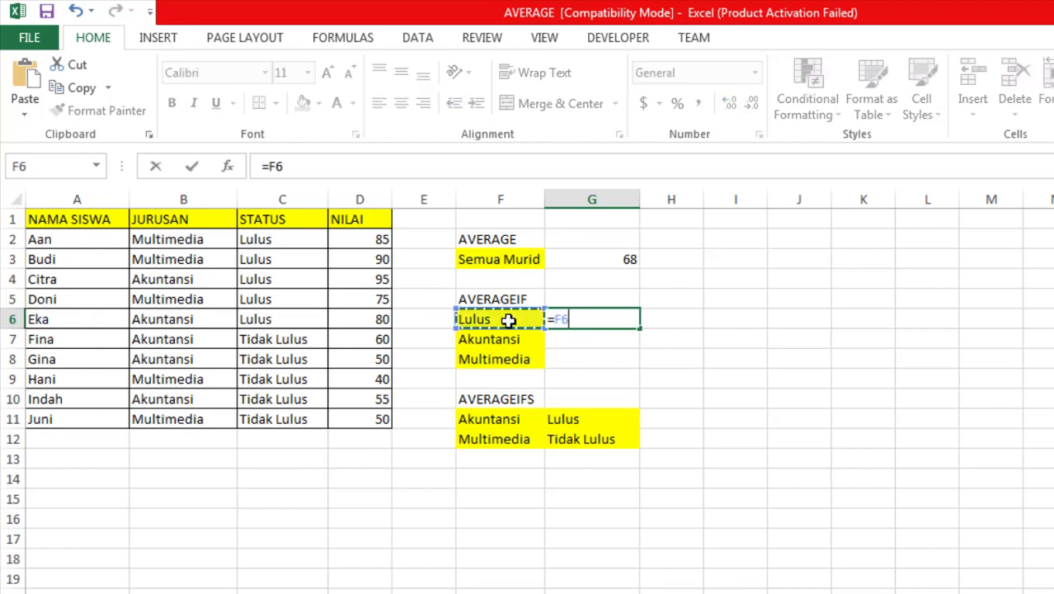
{"action": "key", "text": "BackSpace"}
{"action": "key", "text": "BackSpace"}
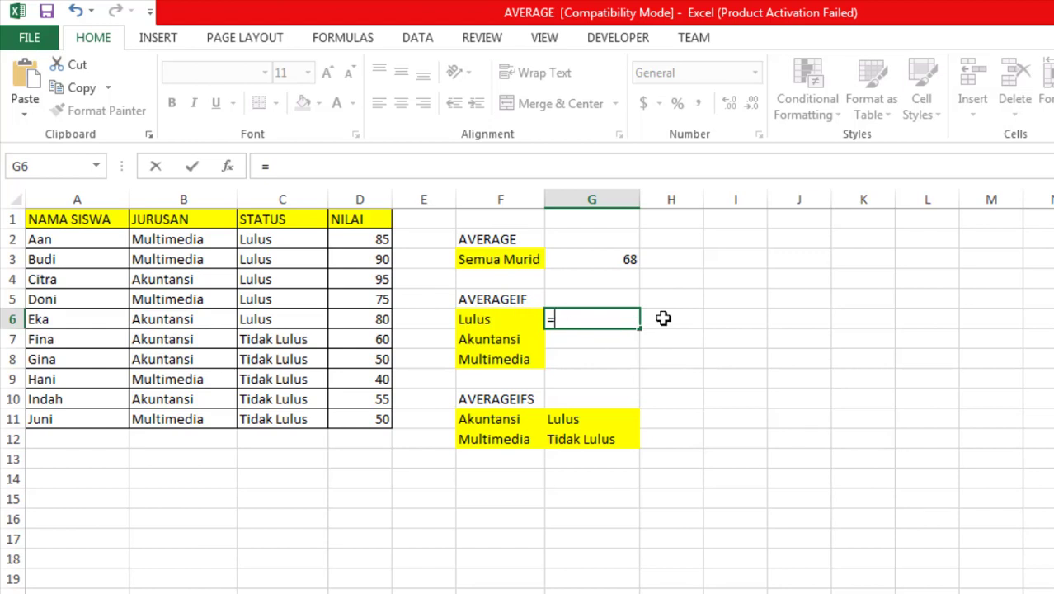
{"action": "type", "text": "avera"}
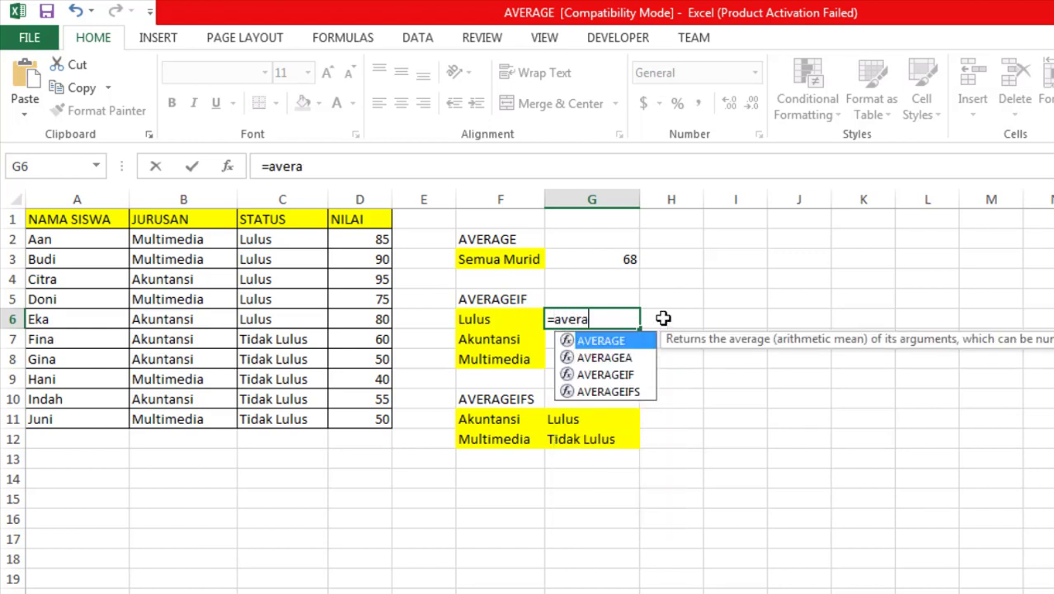
{"action": "type", "text": "ge("}
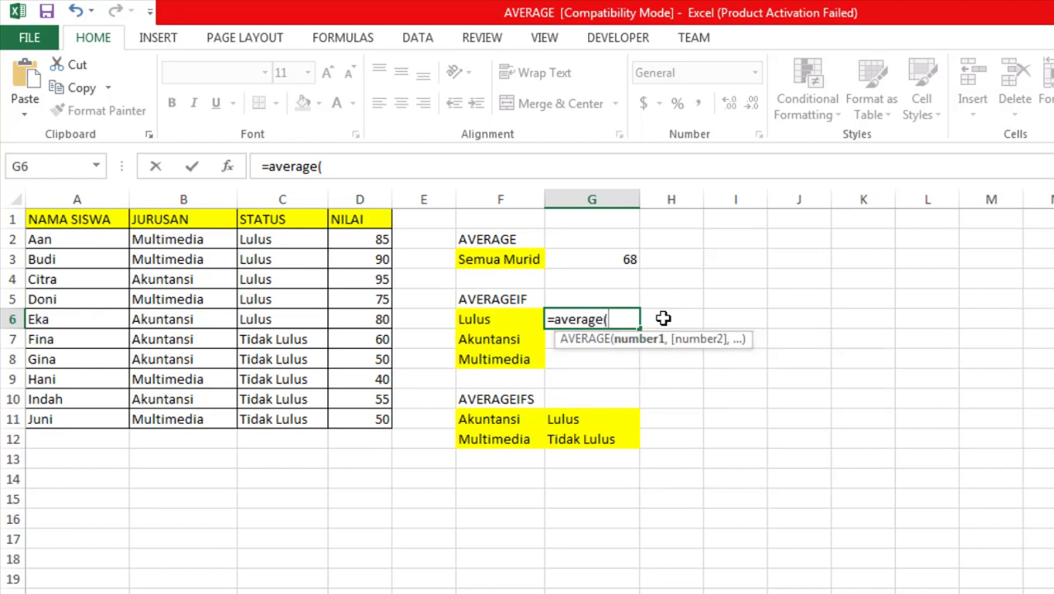
{"action": "key", "text": "BackSpace"}
{"action": "type", "text": "if("}
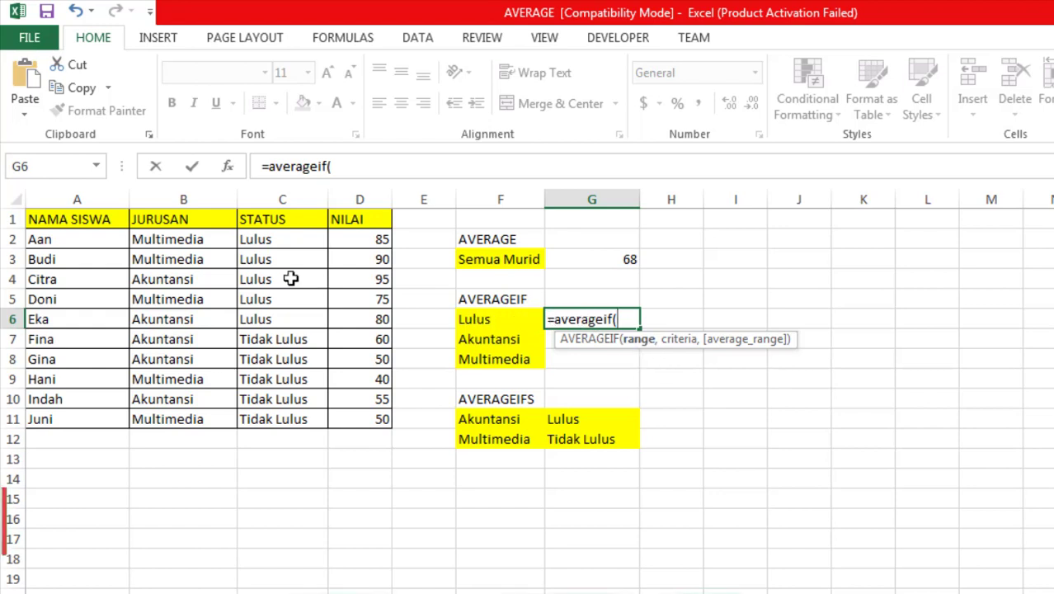
{"action": "left_click", "coordinate": [298, 238]}
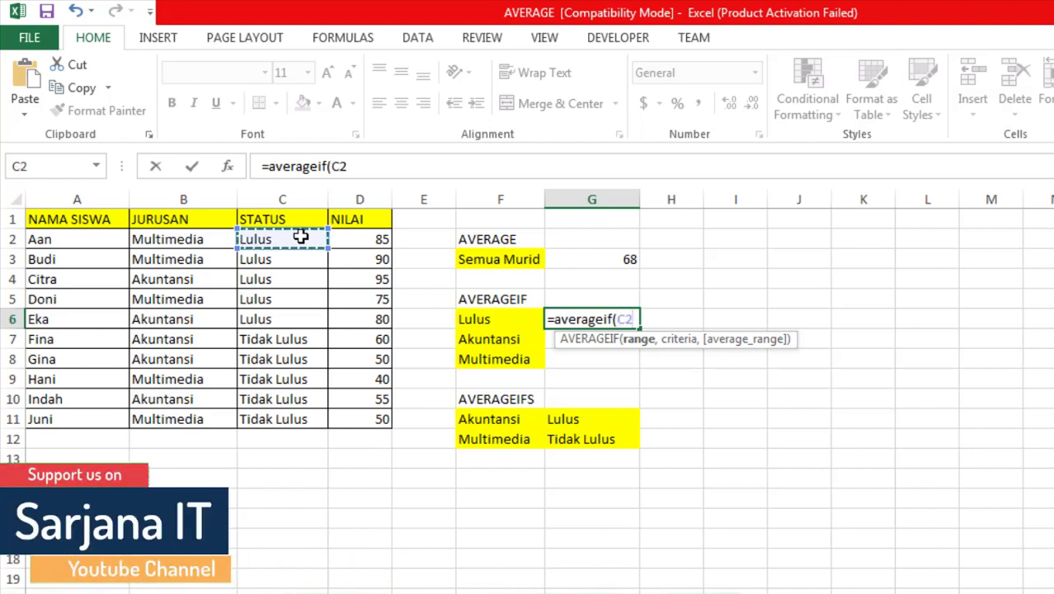
{"action": "left_click_drag", "start_coordinate": [300, 238], "coordinate": [290, 429]}
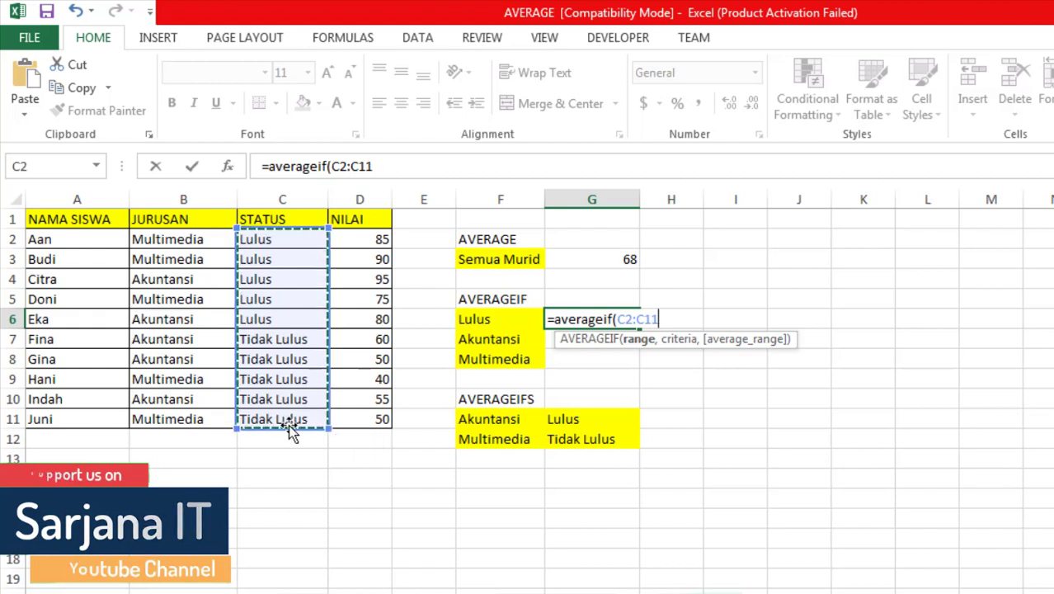
{"action": "type", "text": ","}
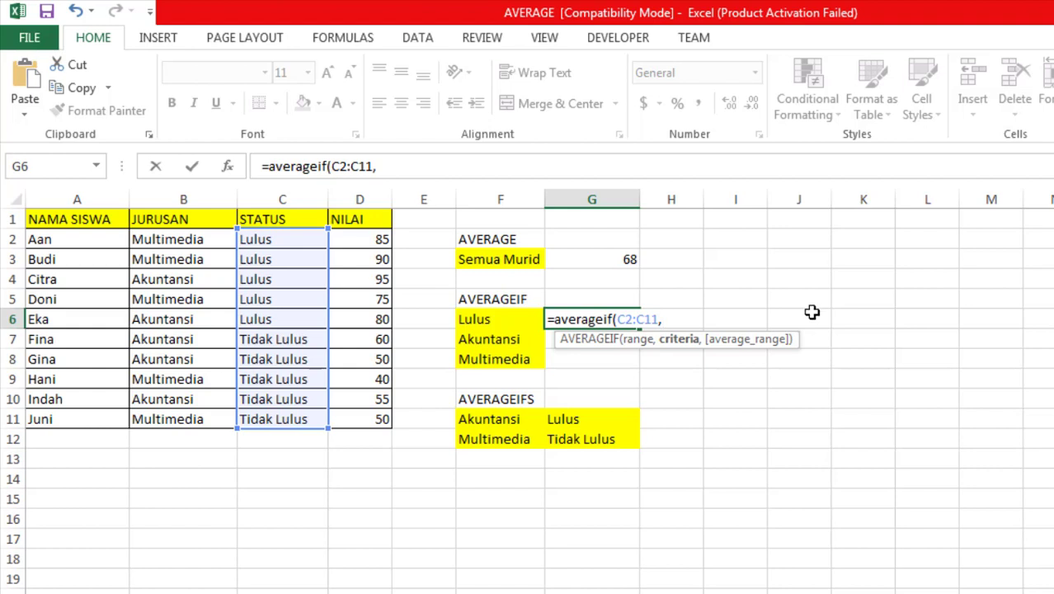
{"action": "type", "text": "\""}
{"action": "type", "text": "Lusu"}
{"action": "key", "text": "BackSpace"}
{"action": "key", "text": "BackSpace"}
{"action": "type", "text": "lus"}
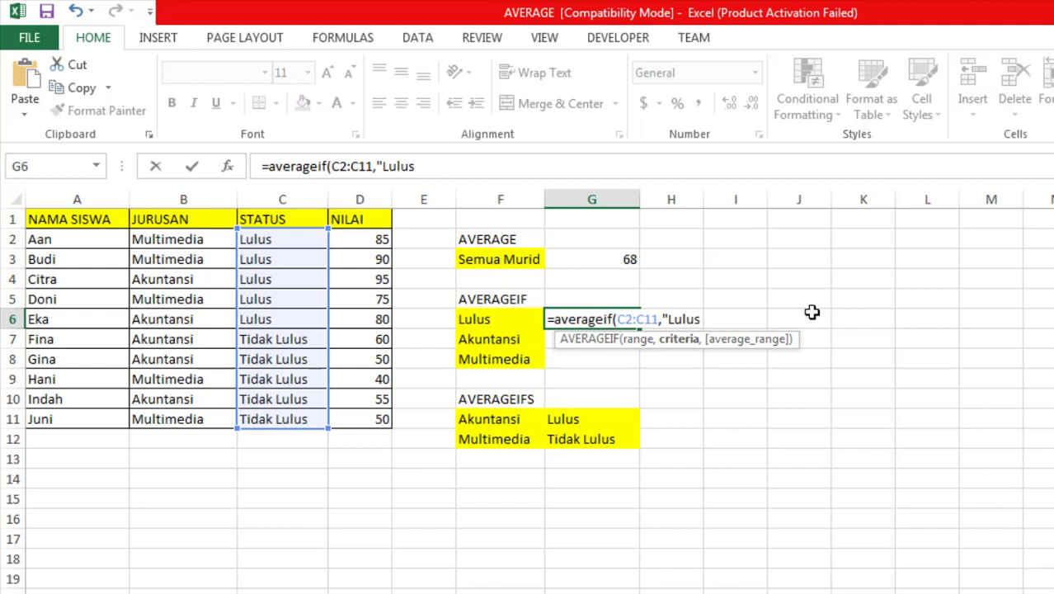
{"action": "type", "text": "\""}
{"action": "key", "text": "BackSpace"}
{"action": "key", "text": "BackSpace"}
{"action": "key", "text": "BackSpace"}
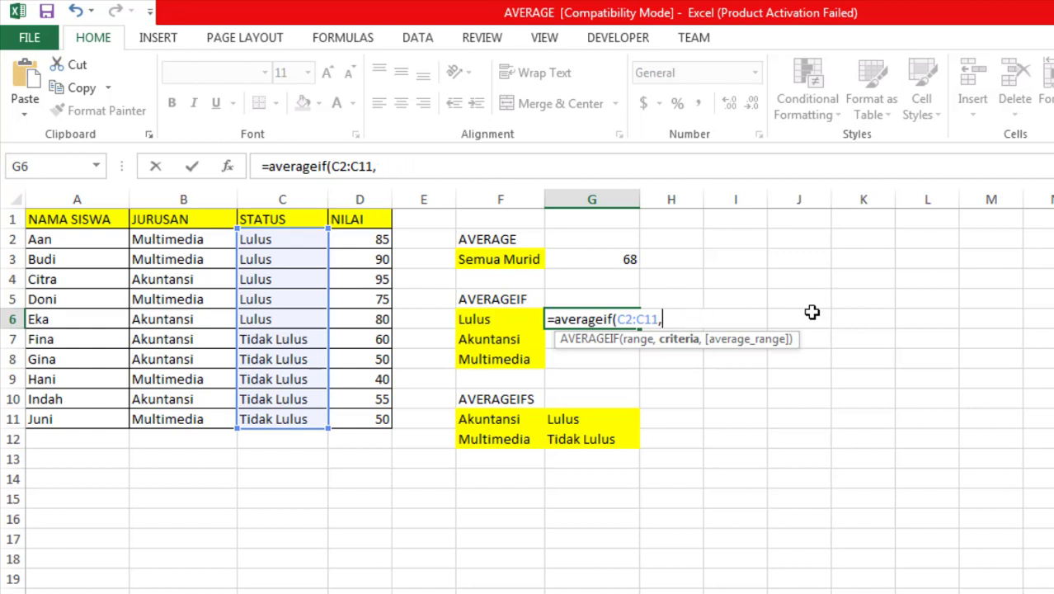
Complete the AVERAGEIF formula in G6 with F6 as the criterion and D2:D11 as the average range.
{"action": "left_click", "coordinate": [515, 321]}
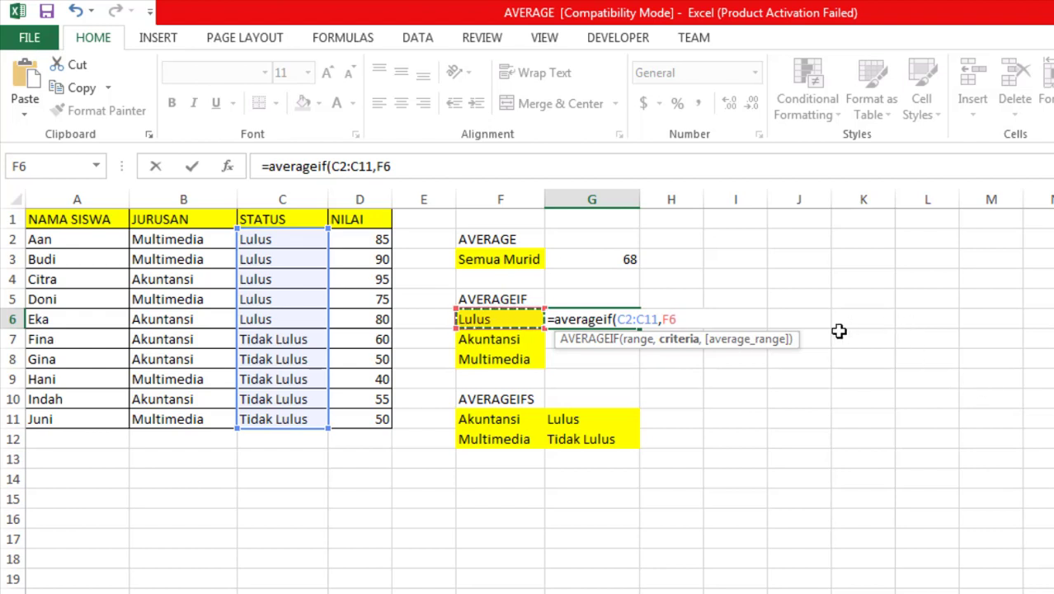
{"action": "type", "text": ","}
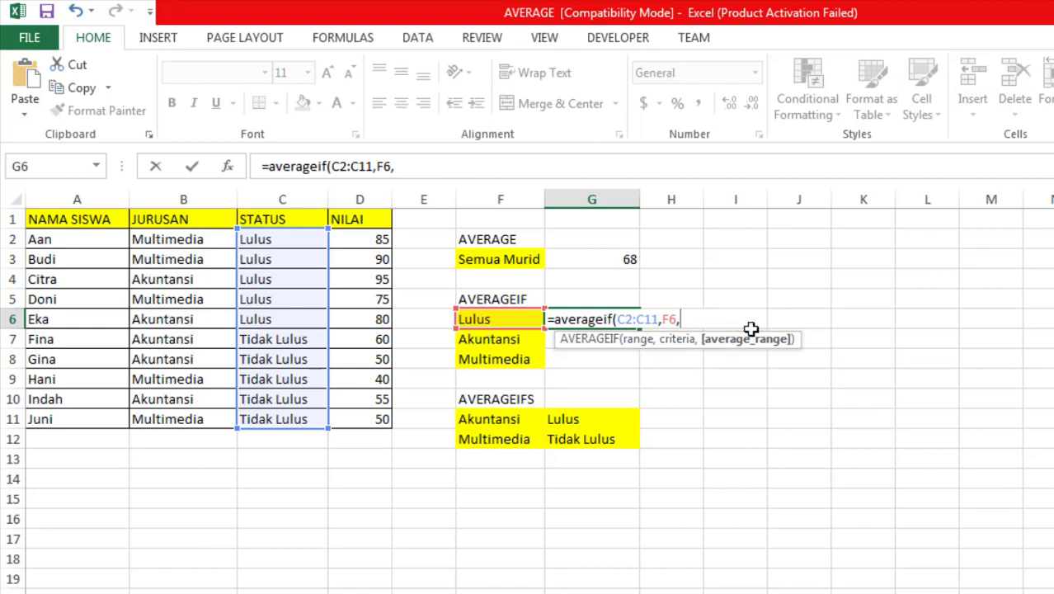
{"action": "left_click", "coordinate": [375, 239]}
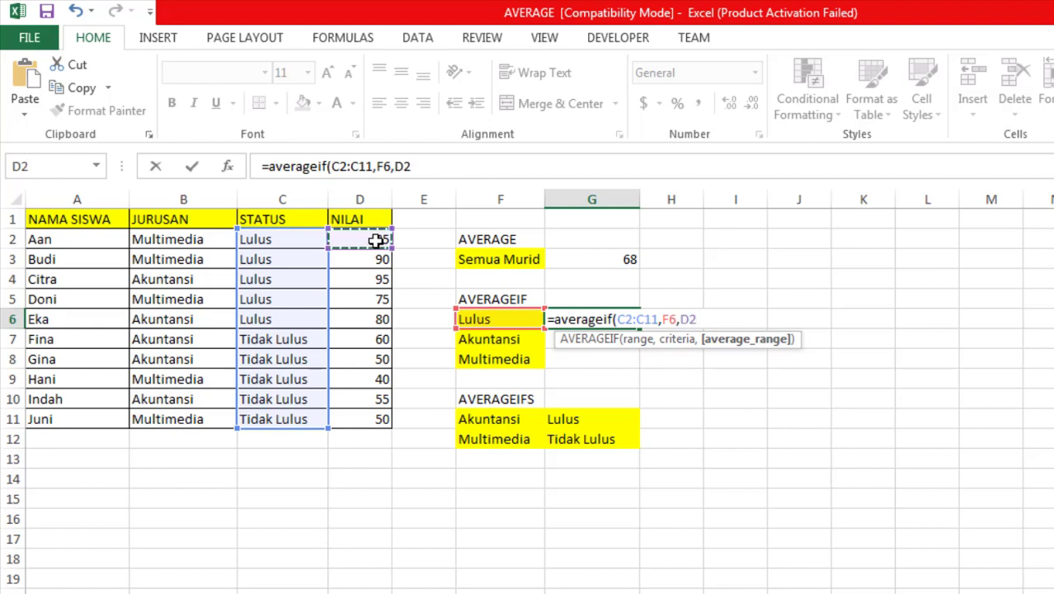
{"action": "left_click_drag", "start_coordinate": [375, 239], "coordinate": [345, 422]}
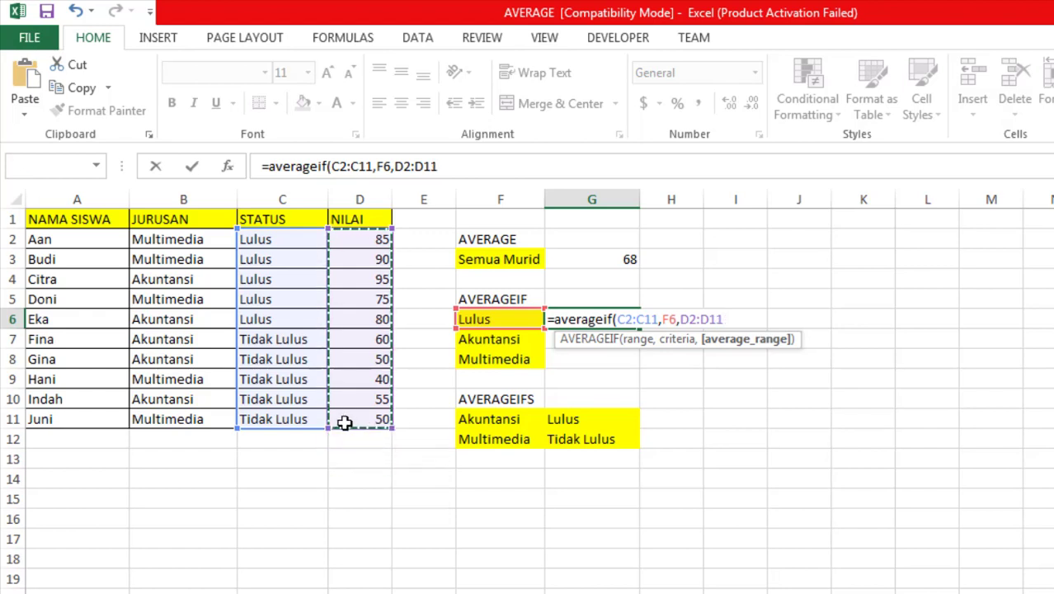
{"action": "type", "text": ")"}
{"action": "key", "text": "Return"}
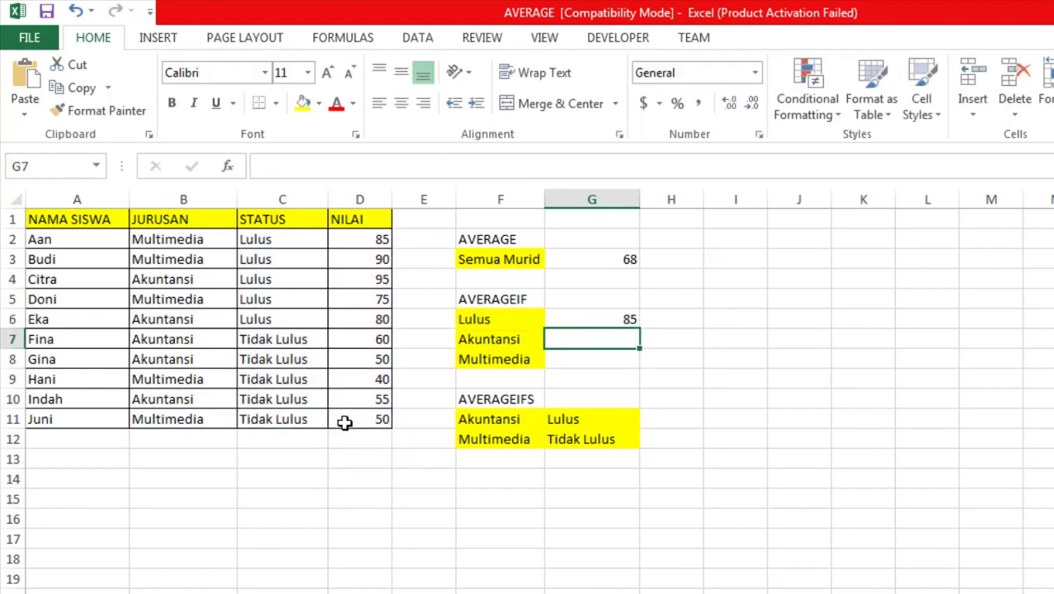
{"action": "left_click", "coordinate": [606, 321]}
{"action": "left_click", "coordinate": [887, 361]}
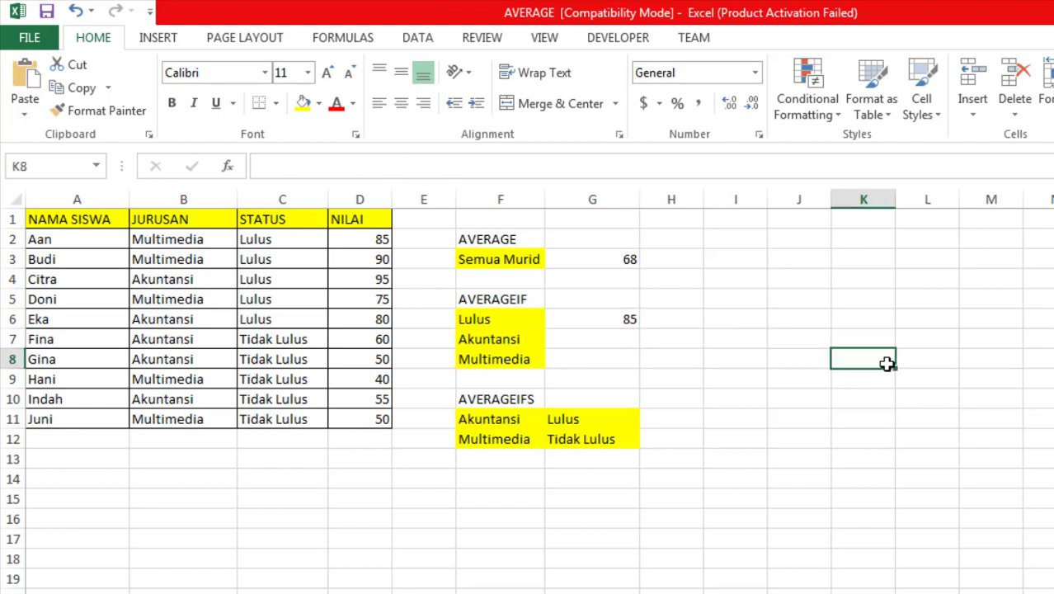
{"action": "left_click", "coordinate": [569, 341]}
{"action": "left_click", "coordinate": [597, 318]}
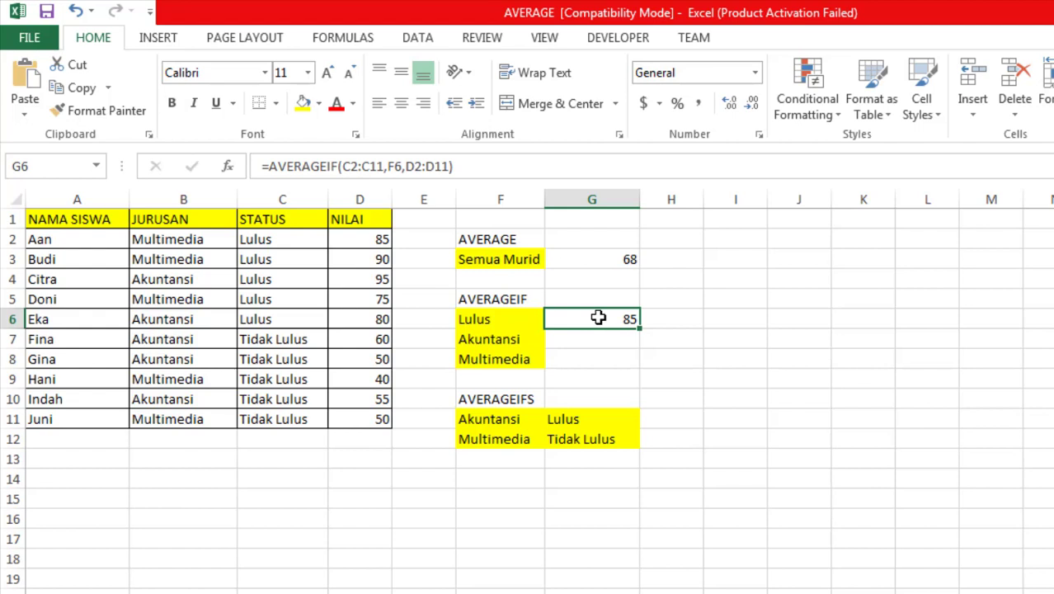
Average the Akuntansi scores in cell G7 with AVERAGEIF, using range B2:B11, criterion F7 and average range D2:D11.
{"action": "left_click", "coordinate": [597, 338]}
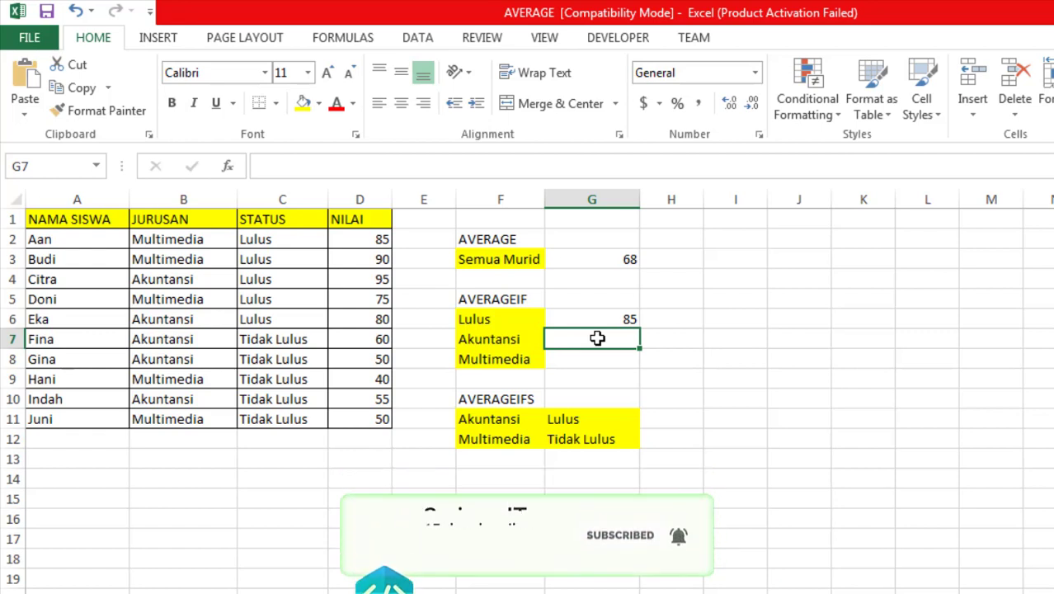
{"action": "type", "text": "=average"}
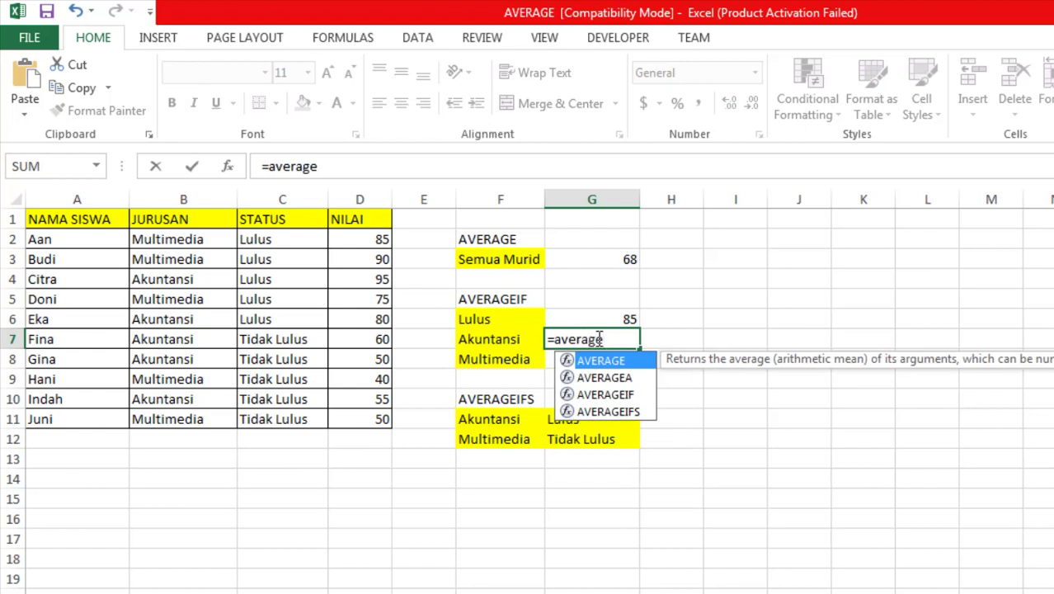
{"action": "type", "text": "if("}
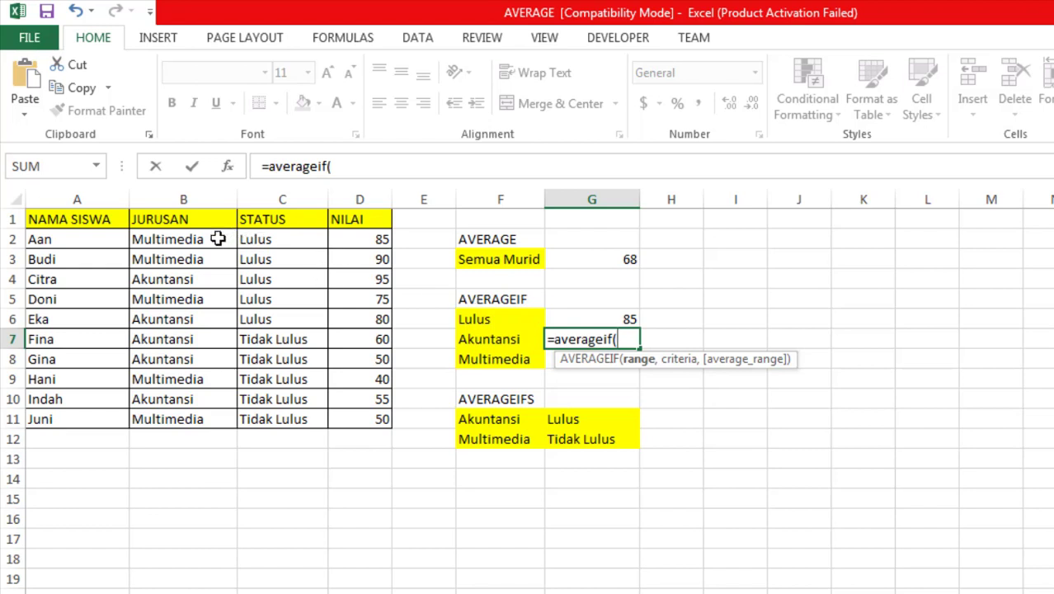
{"action": "left_click_drag", "start_coordinate": [217, 238], "coordinate": [200, 423]}
{"action": "type", "text": ","}
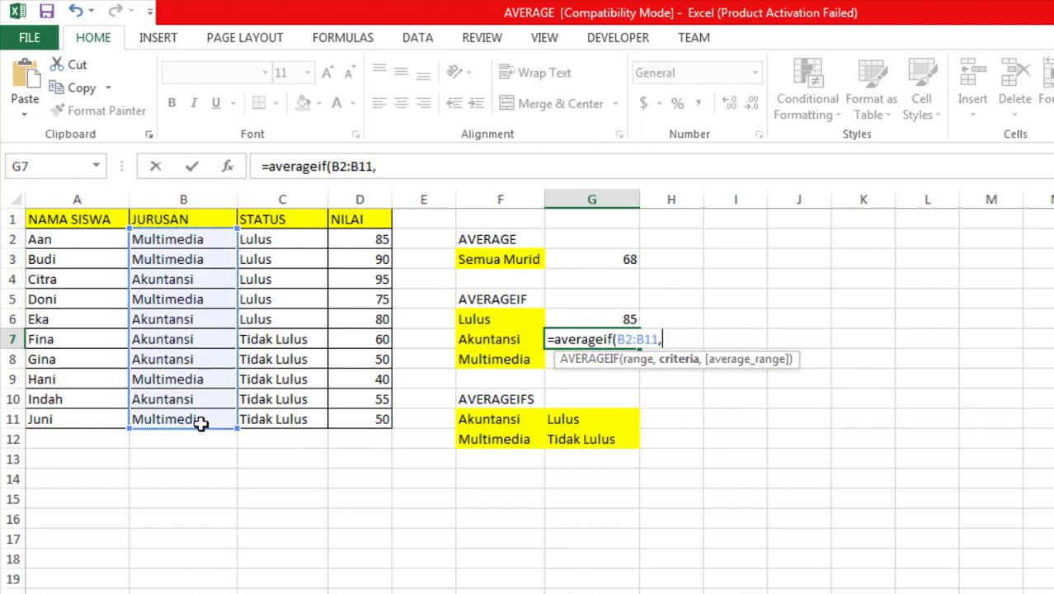
{"action": "left_click", "coordinate": [495, 340]}
{"action": "type", "text": ","}
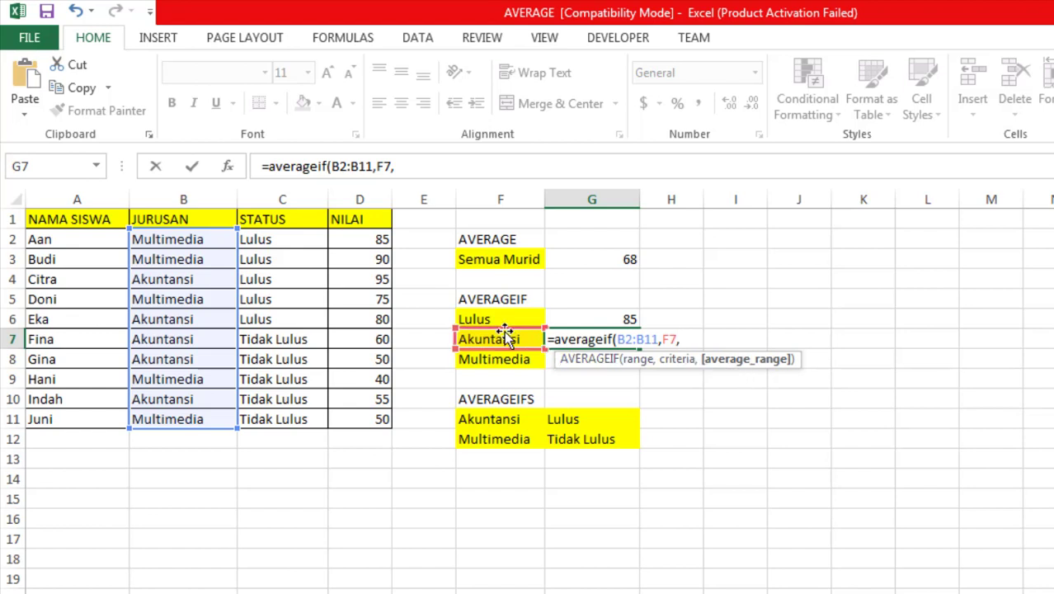
{"action": "left_click_drag", "start_coordinate": [375, 239], "coordinate": [362, 425]}
{"action": "type", "text": ")"}
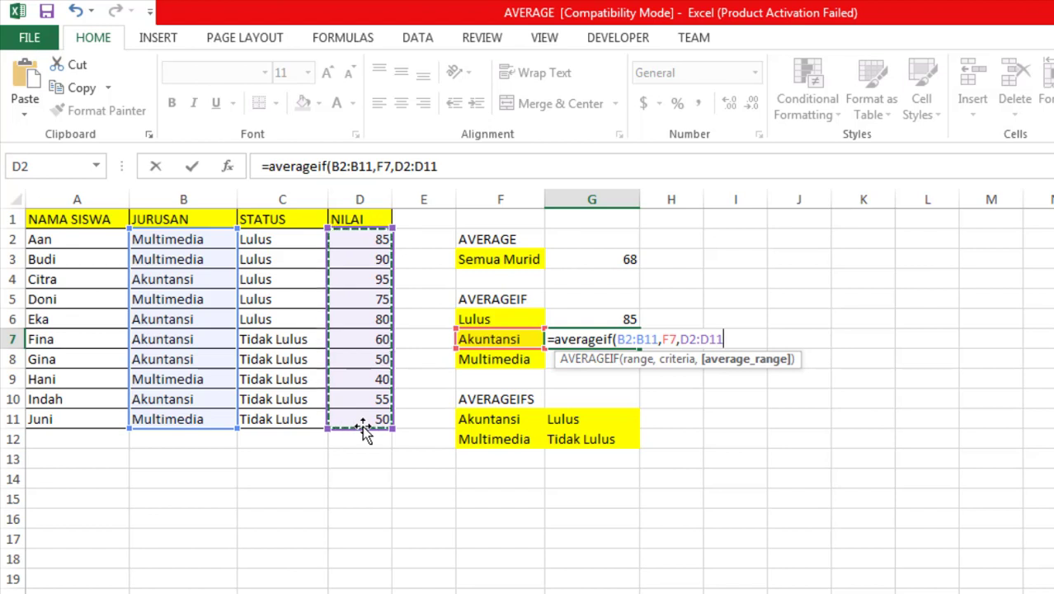
{"action": "key", "text": "Return"}
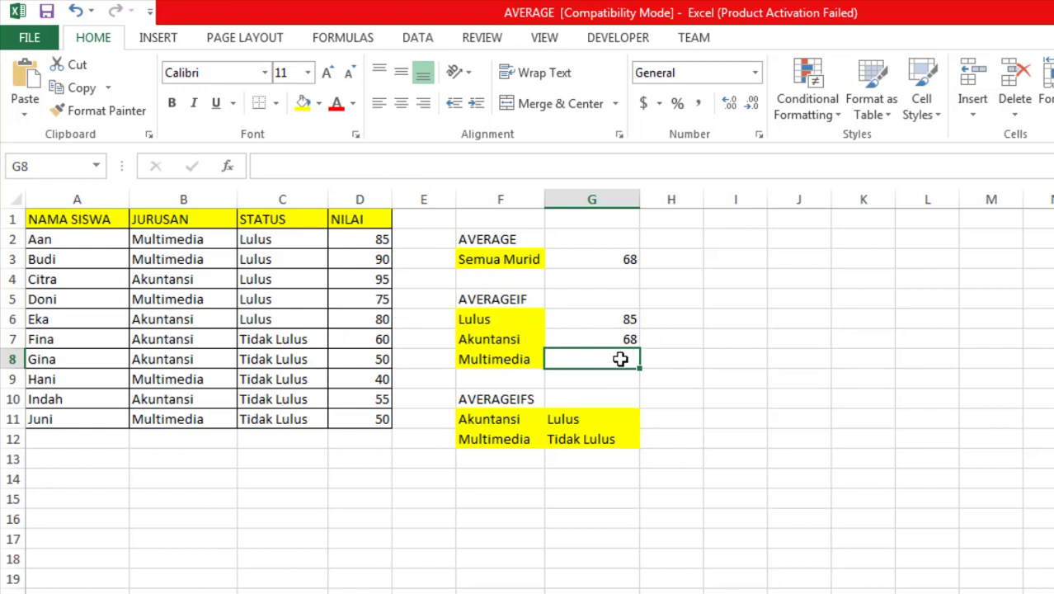
Begin an AVERAGEIF formula in cell G8 with the JURUSAN cells B2:B11 as its range.
{"action": "type", "text": "="}
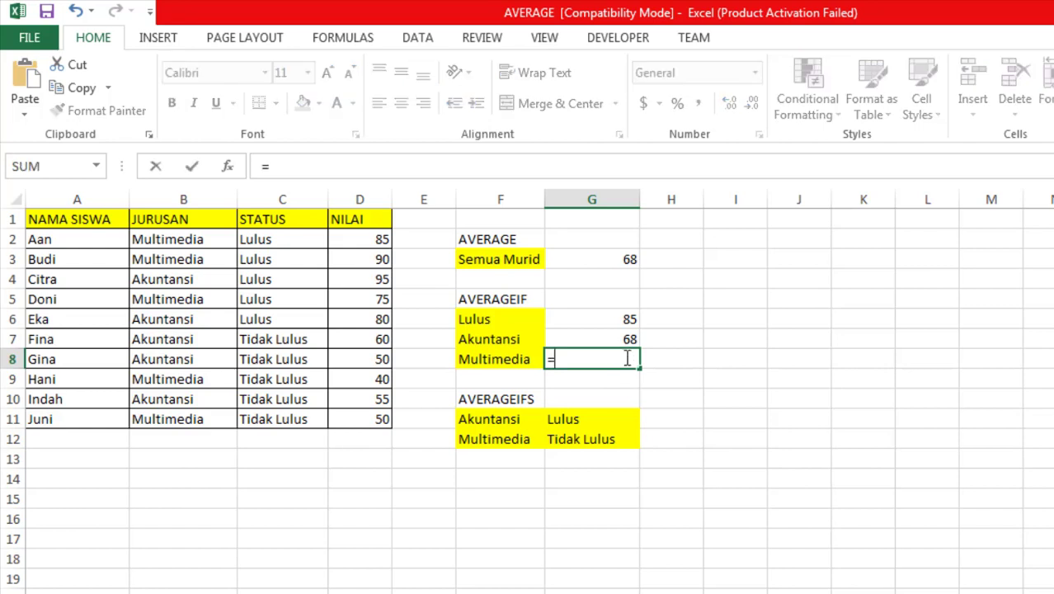
{"action": "type", "text": "mu"}
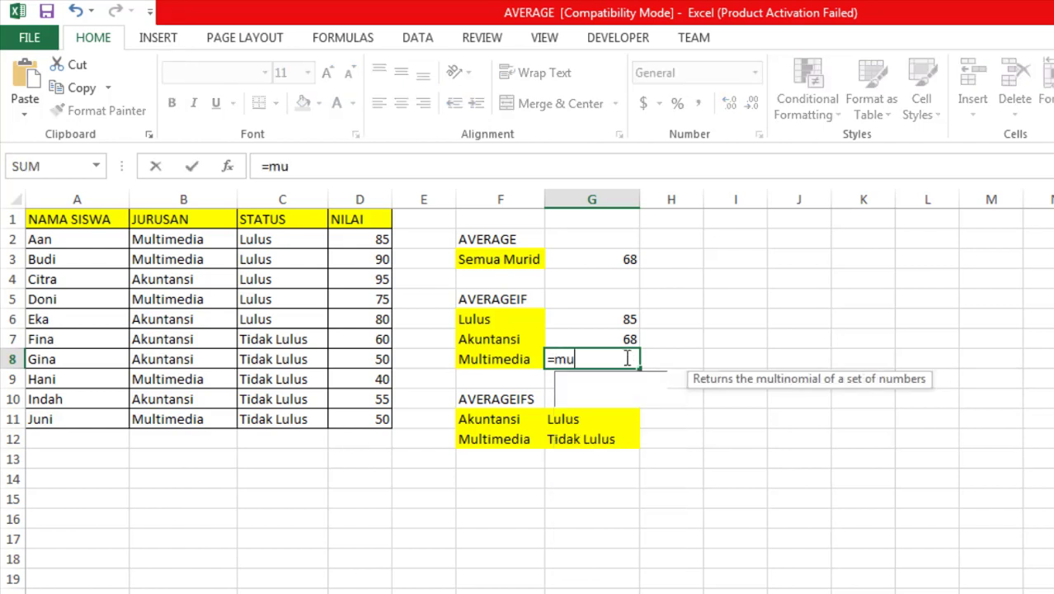
{"action": "key", "text": "BackSpace"}
{"action": "key", "text": "BackSpace"}
{"action": "type", "text": "average"}
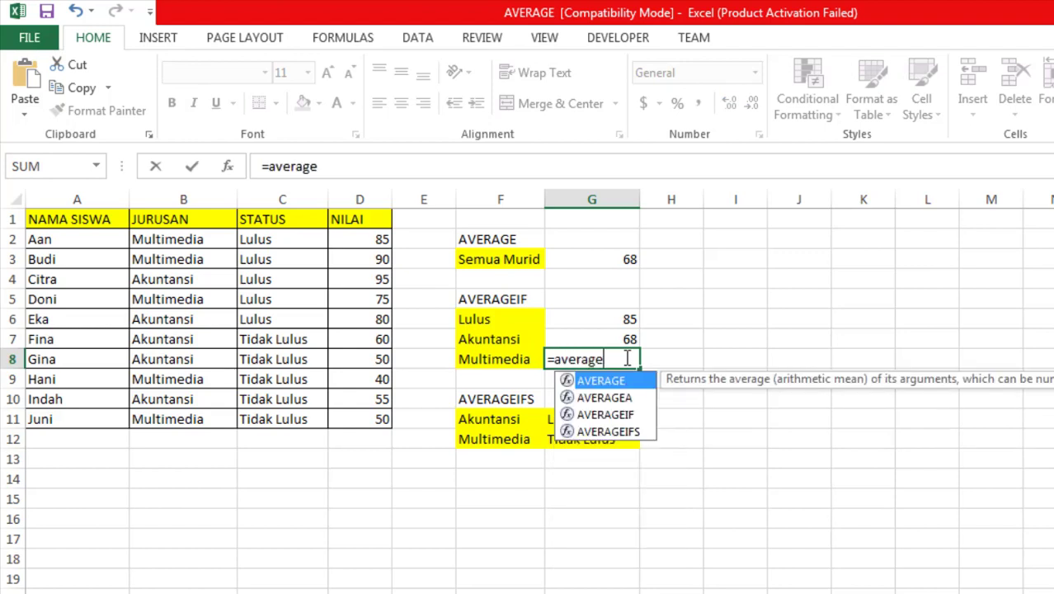
{"action": "type", "text": "if"}
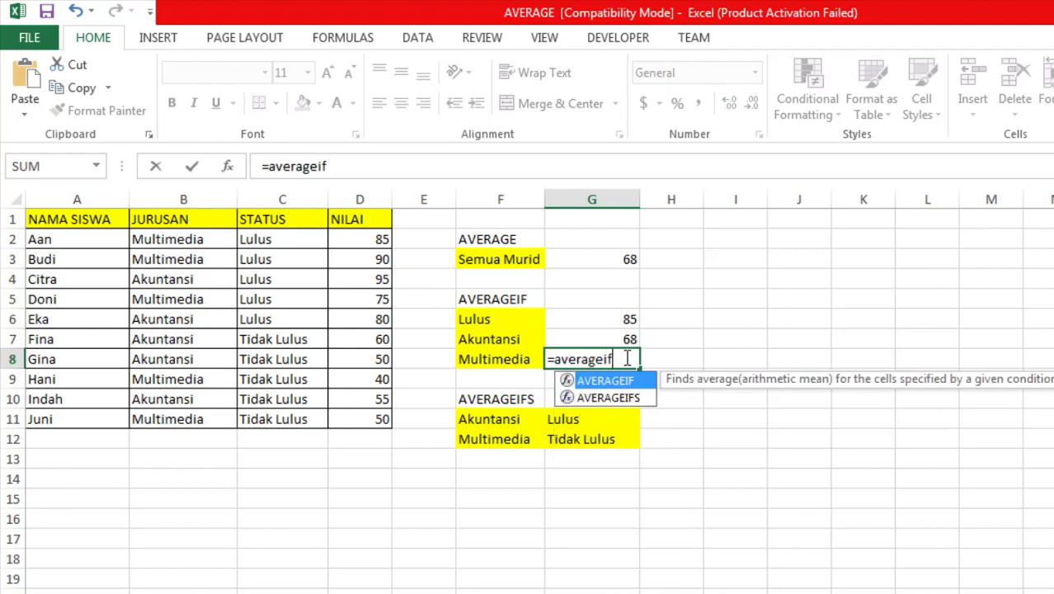
{"action": "type", "text": "("}
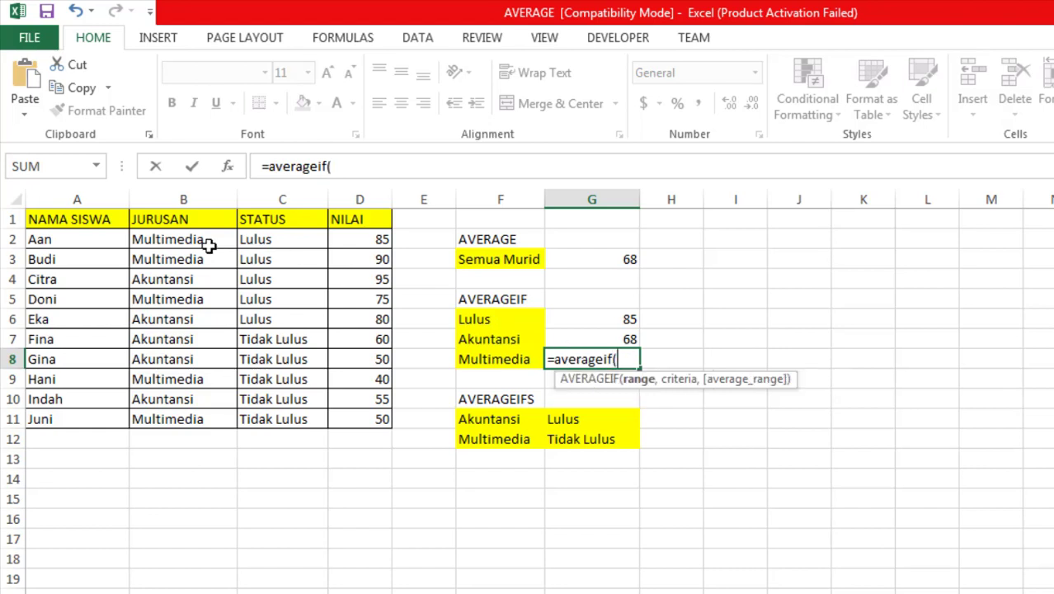
{"action": "left_click_drag", "start_coordinate": [208, 240], "coordinate": [195, 410]}
{"action": "type", "text": ","}
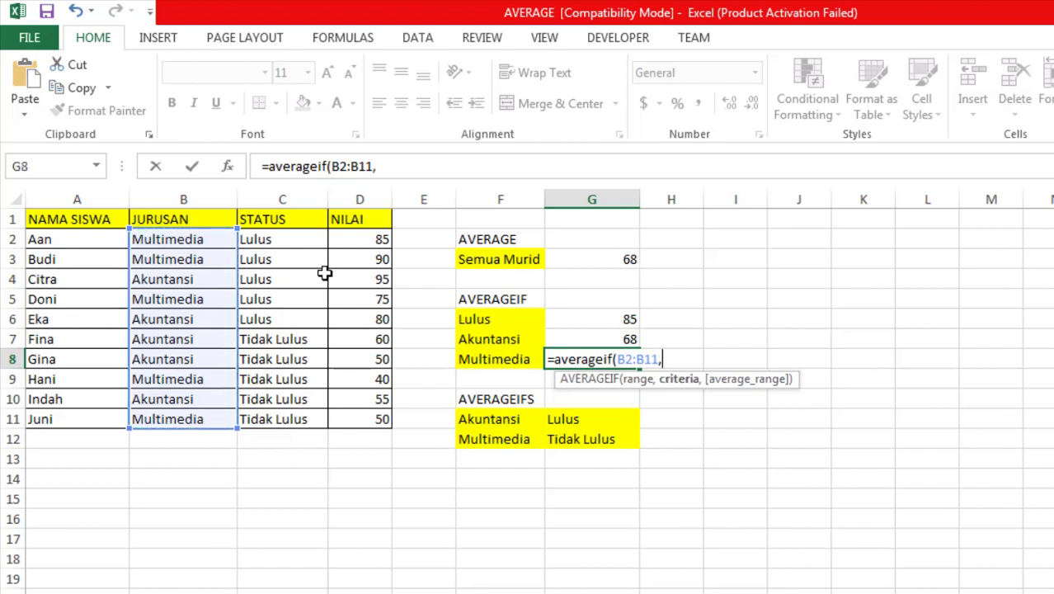
Complete the AVERAGEIF formula in G8 with F8 as the criterion and D2:D11 as the average range.
{"action": "left_click", "coordinate": [509, 363]}
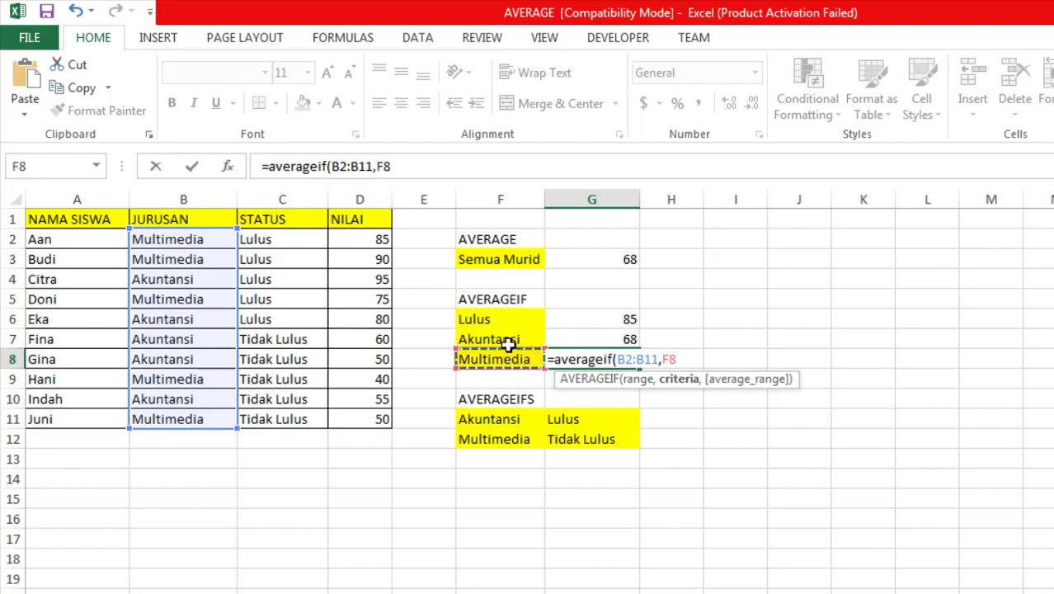
{"action": "type", "text": ","}
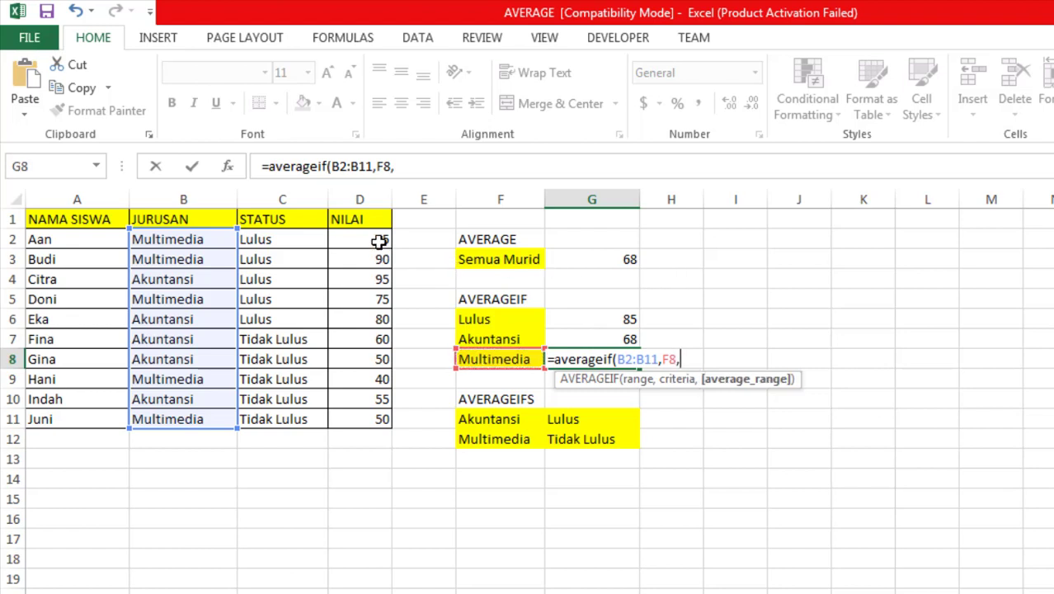
{"action": "left_click_drag", "start_coordinate": [376, 240], "coordinate": [375, 415]}
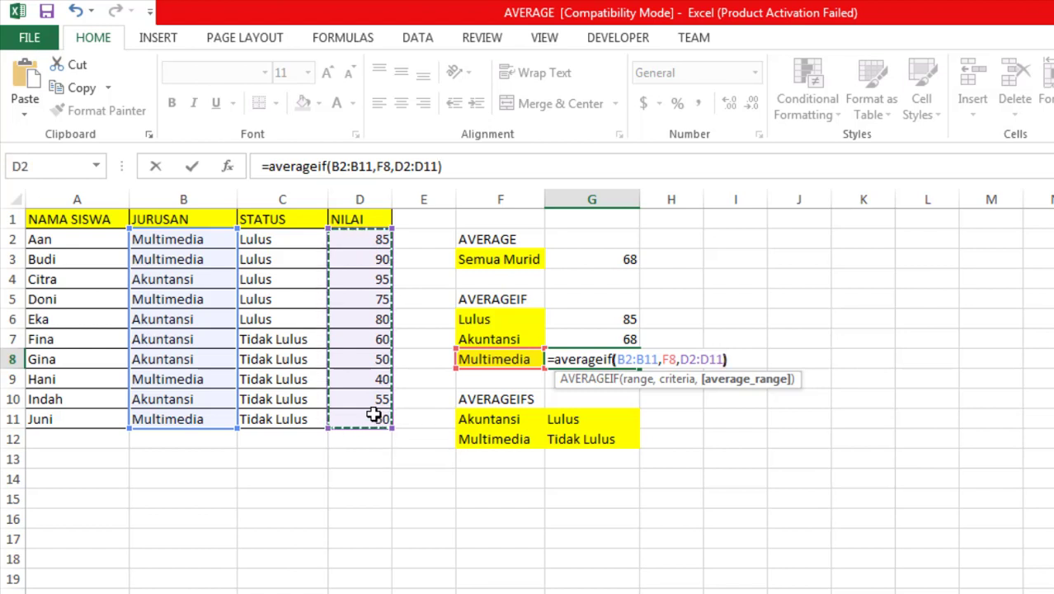
{"action": "type", "text": ")"}
{"action": "key", "text": "Return"}
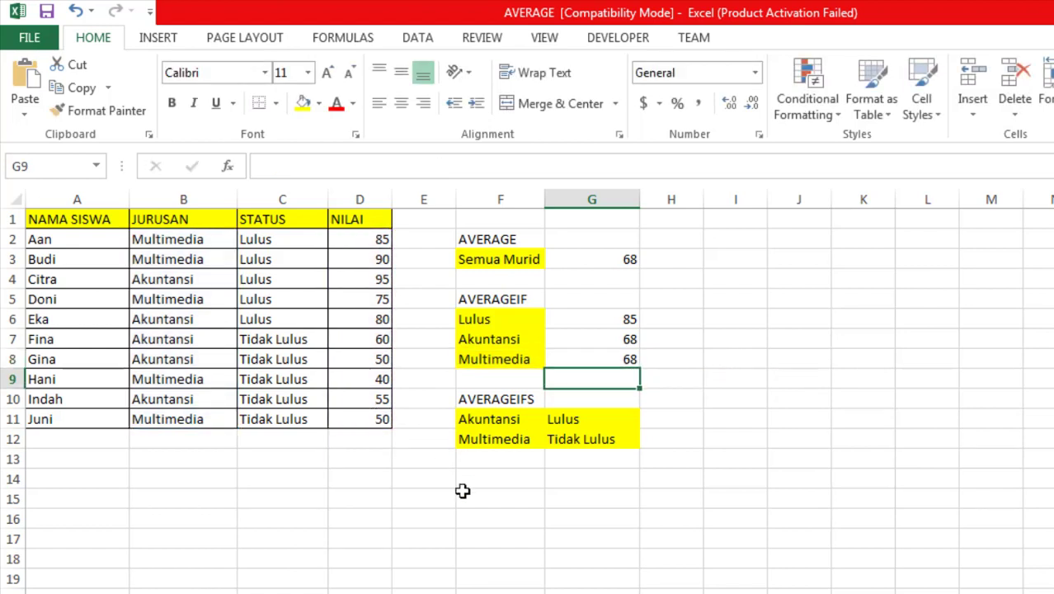
Begin an AVERAGEIFS formula in cell H11 with the NILAI cells D2:D11 as its average range.
{"action": "left_click", "coordinate": [544, 402]}
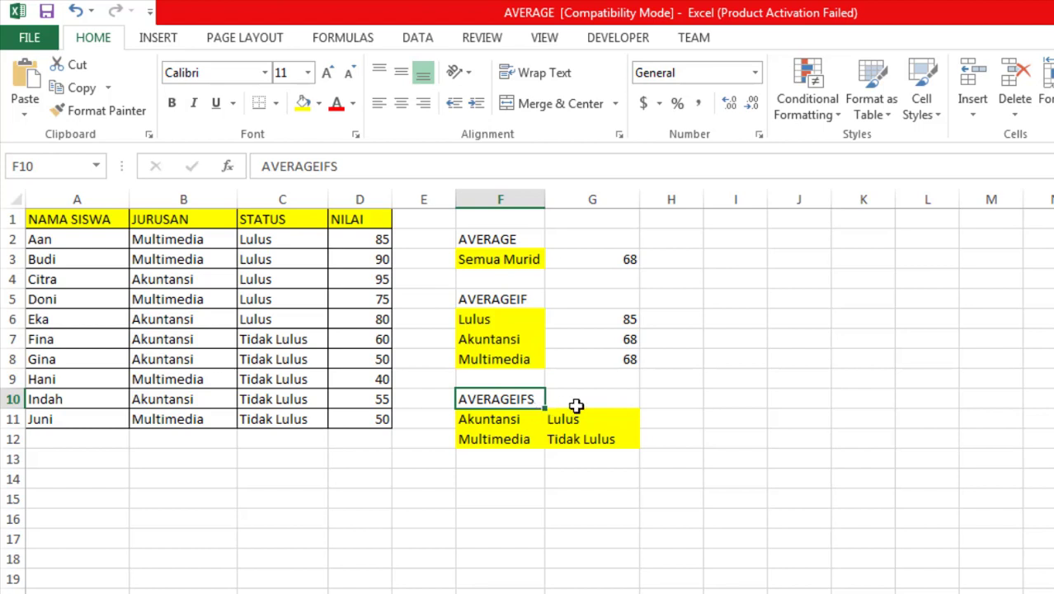
{"action": "left_click", "coordinate": [660, 420]}
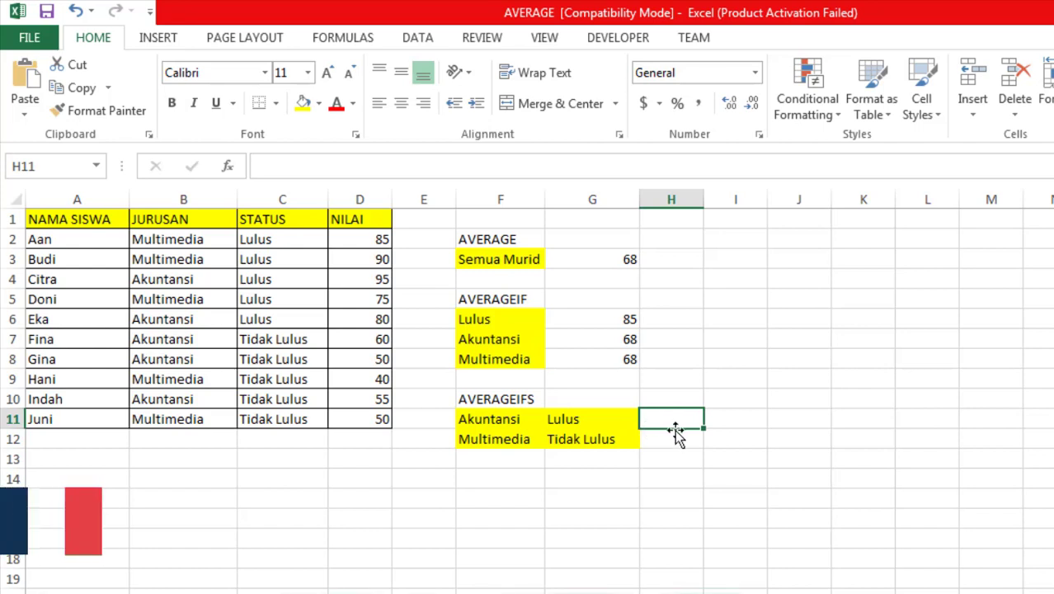
{"action": "left_click", "coordinate": [673, 437]}
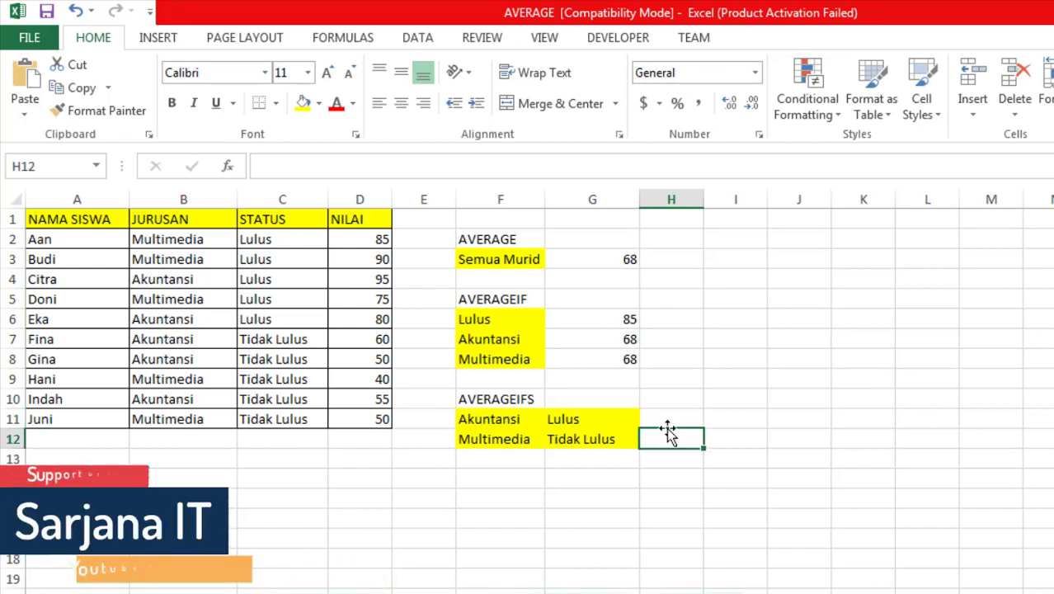
{"action": "left_click", "coordinate": [672, 423]}
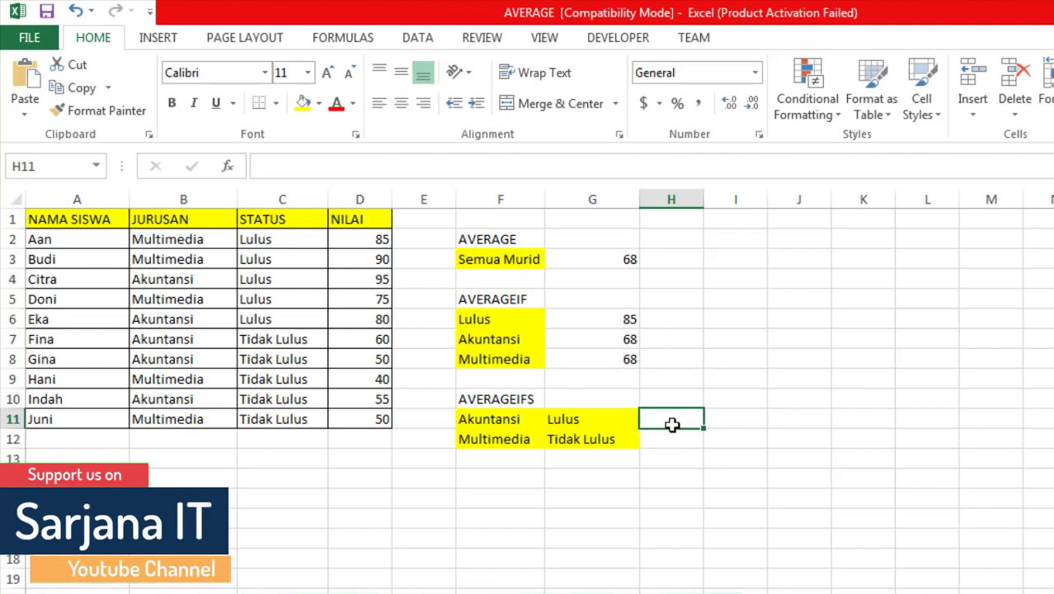
{"action": "type", "text": "="}
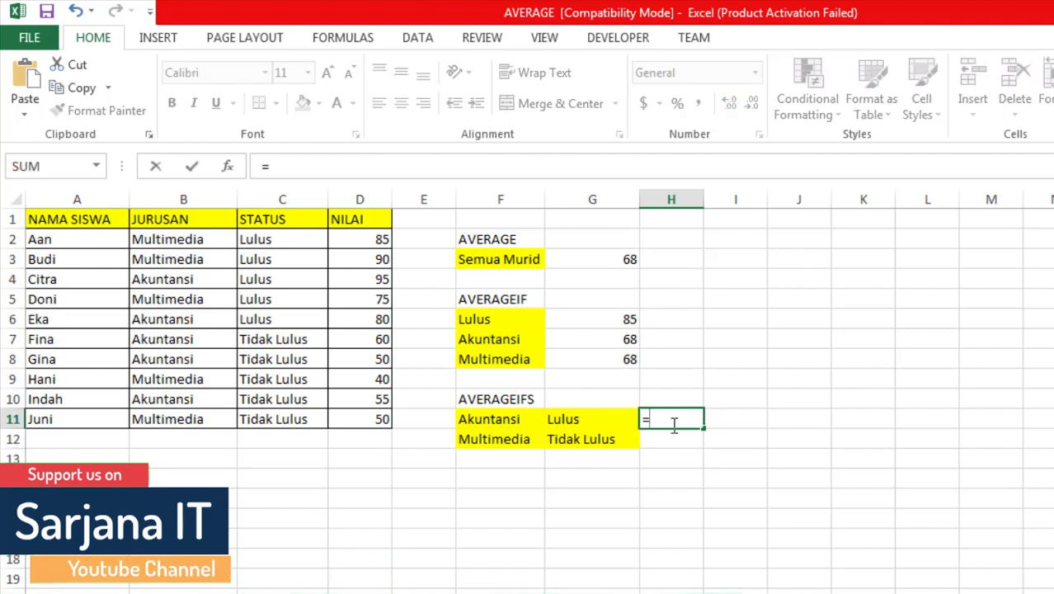
{"action": "type", "text": "aver"}
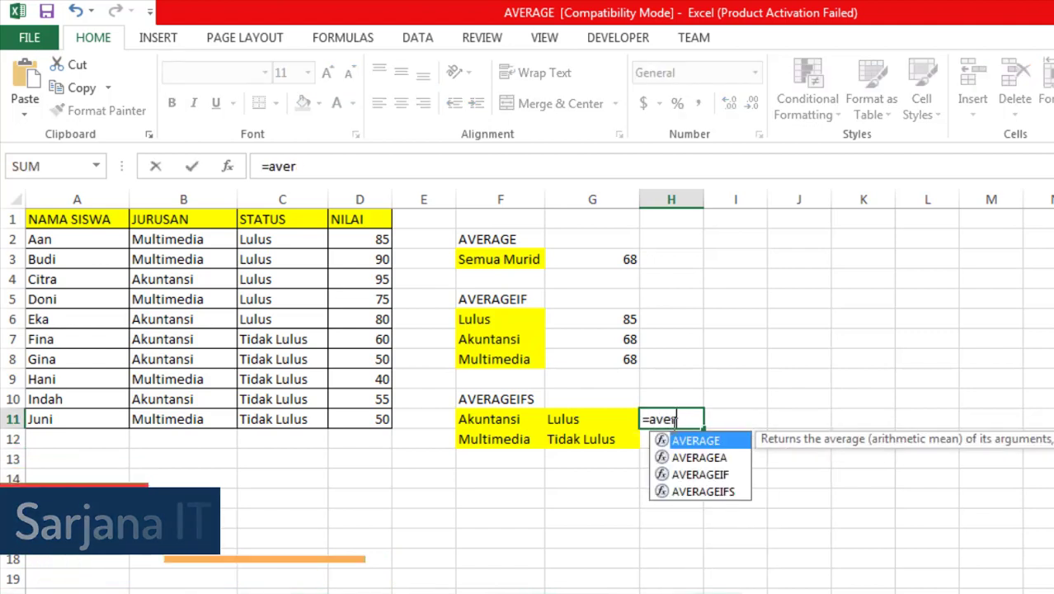
{"action": "type", "text": "ageifs"}
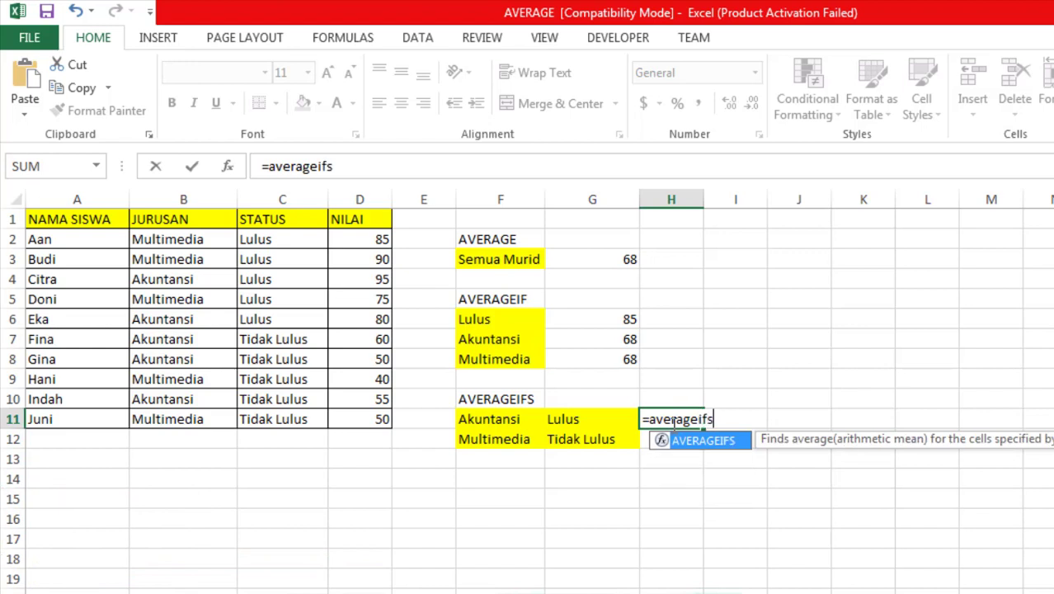
{"action": "type", "text": "("}
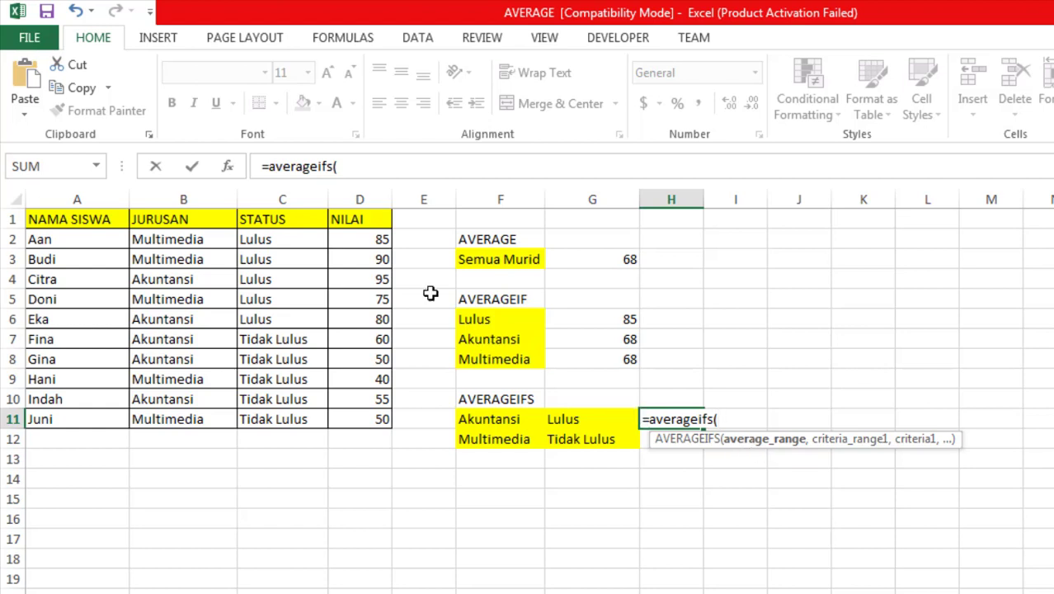
{"action": "left_click_drag", "start_coordinate": [375, 239], "coordinate": [366, 416]}
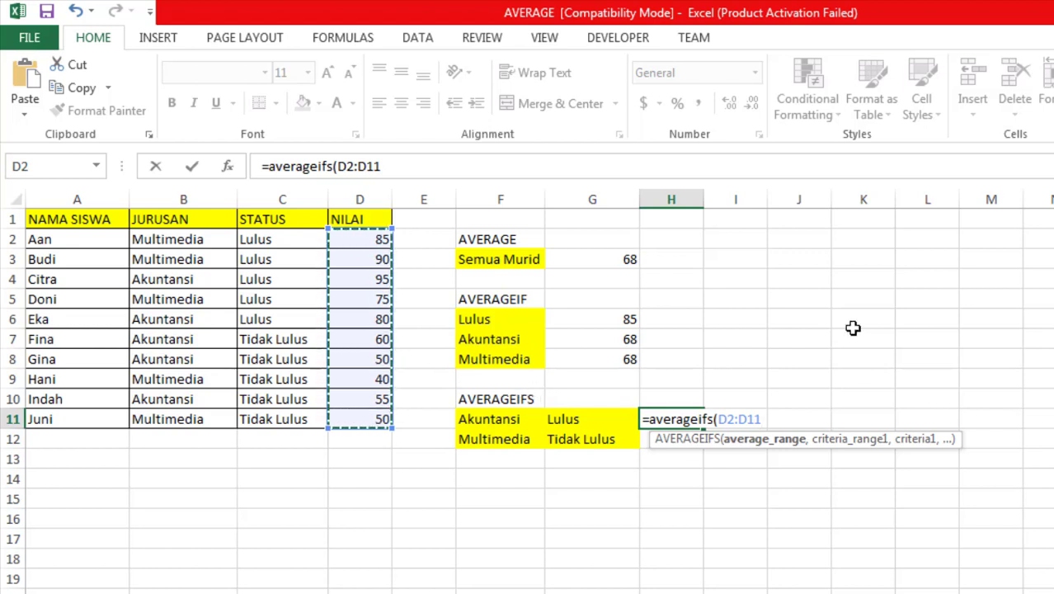
{"action": "type", "text": ","}
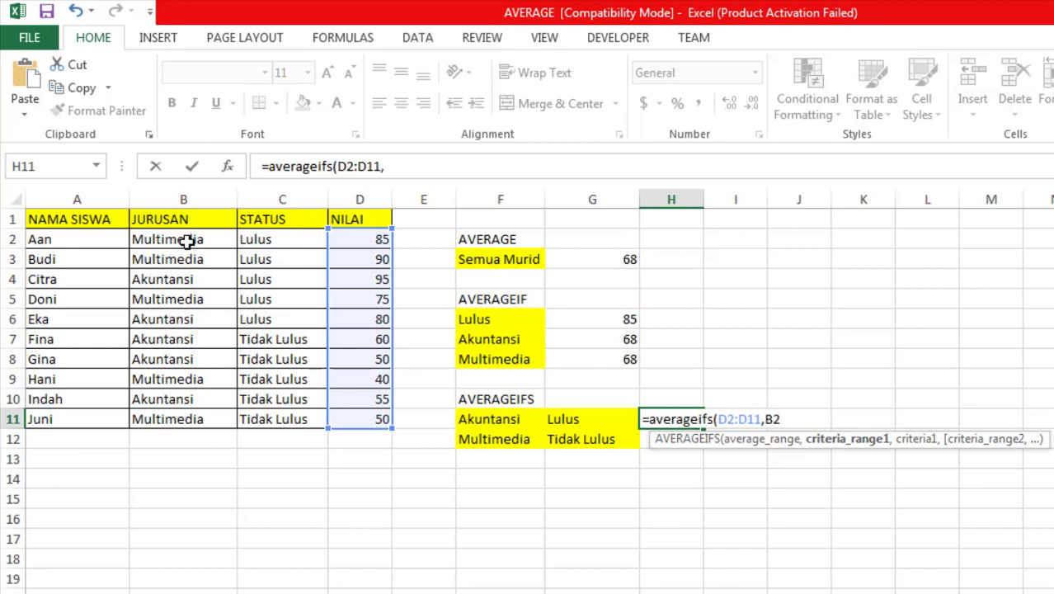
Add the first condition to the H11 formula, matching the JURUSAN range B2:B11 against criterion F11.
{"action": "left_click_drag", "start_coordinate": [188, 239], "coordinate": [182, 414]}
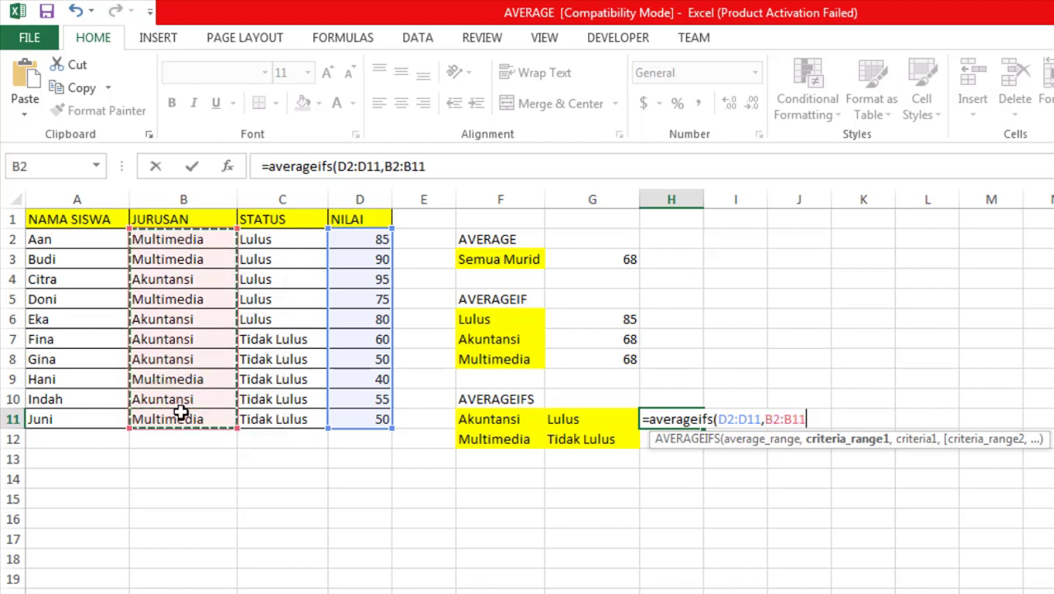
{"action": "type", "text": ","}
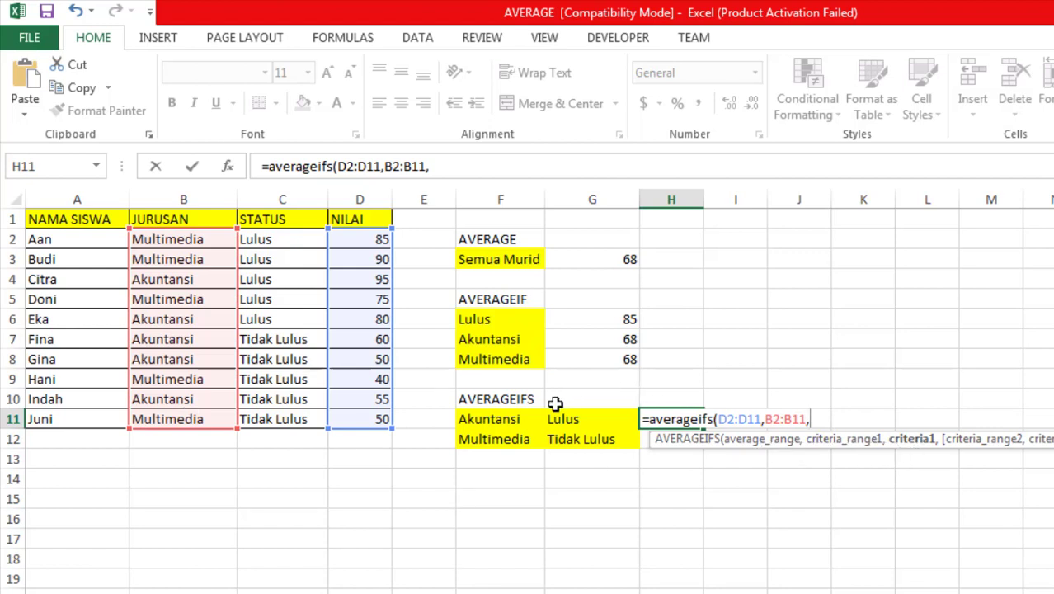
{"action": "left_click", "coordinate": [522, 419]}
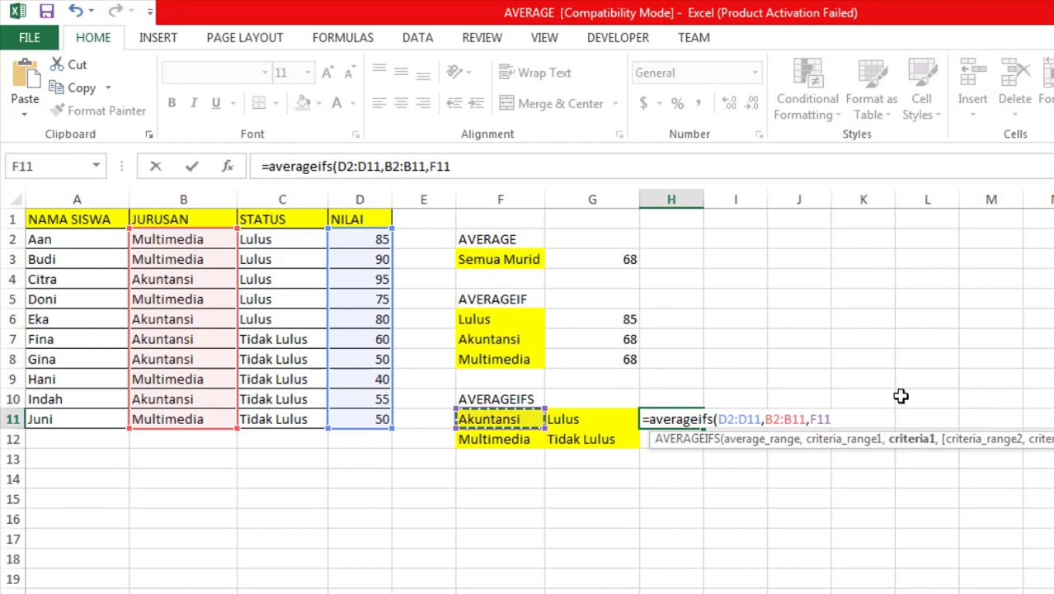
{"action": "type", "text": ","}
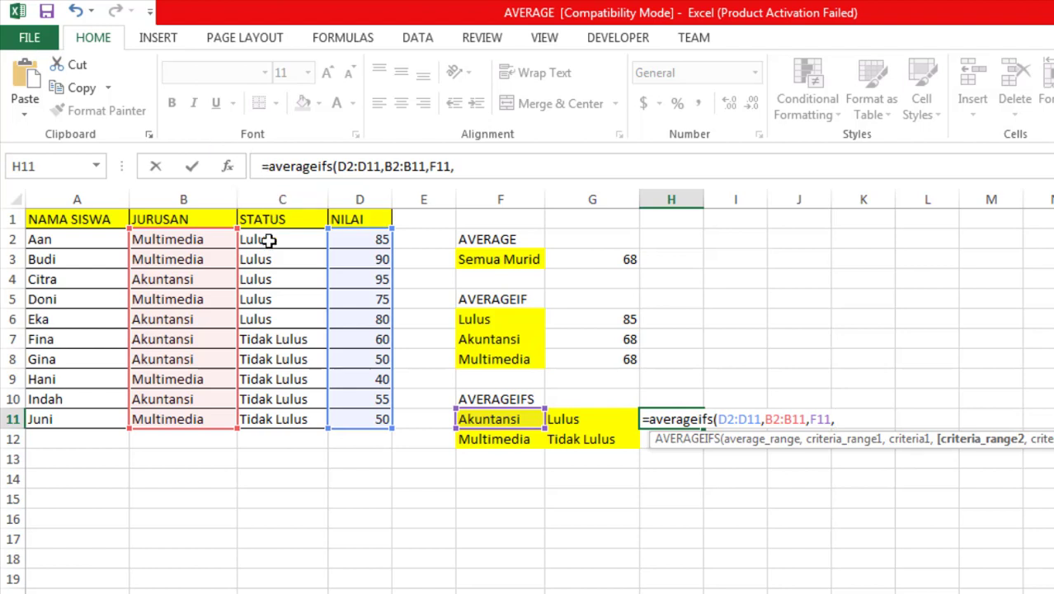
Complete the AVERAGEIFS formula in H11 with a second condition matching the STATUS range C2:C11 against criterion G11.
{"action": "left_click_drag", "start_coordinate": [269, 240], "coordinate": [264, 412]}
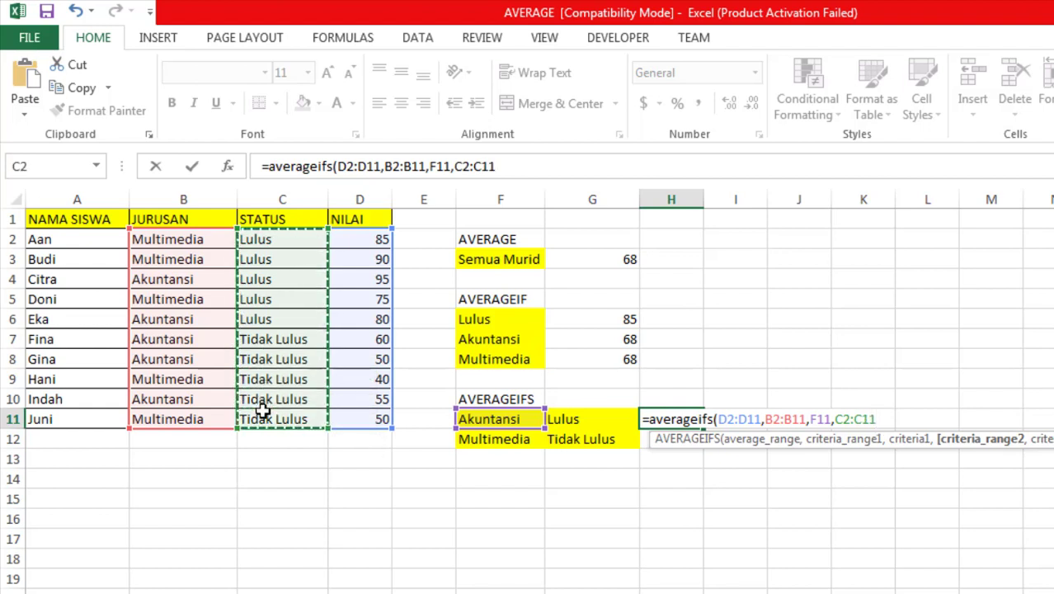
{"action": "type", "text": ","}
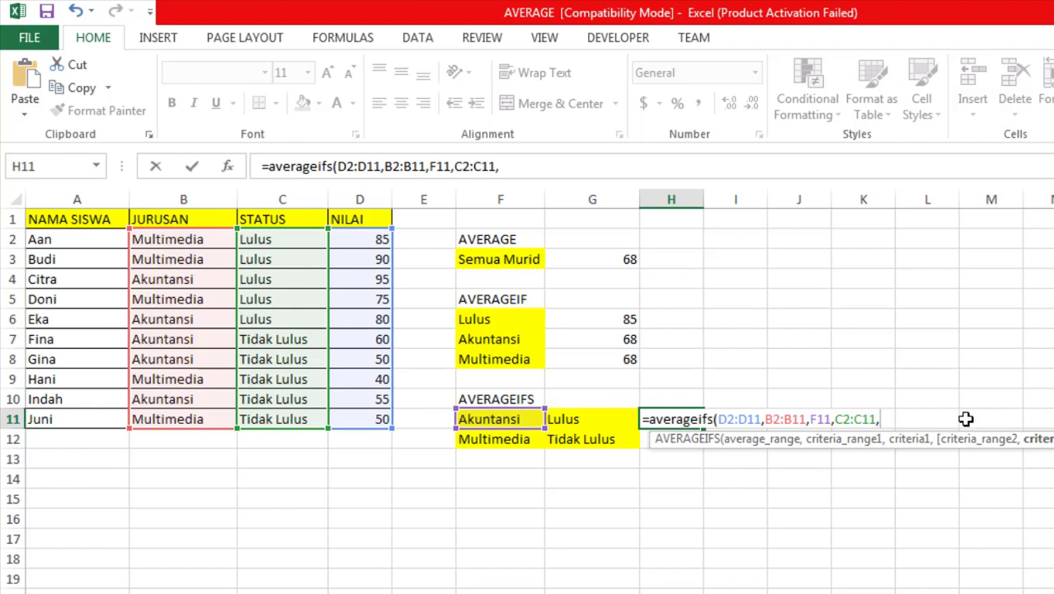
{"action": "left_click", "coordinate": [612, 420]}
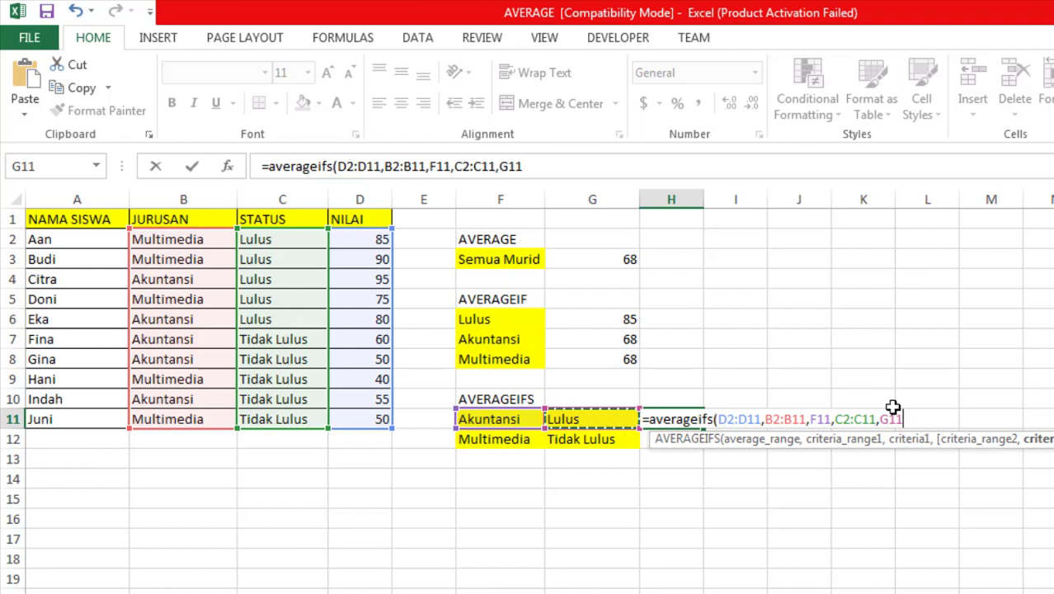
{"action": "type", "text": ")"}
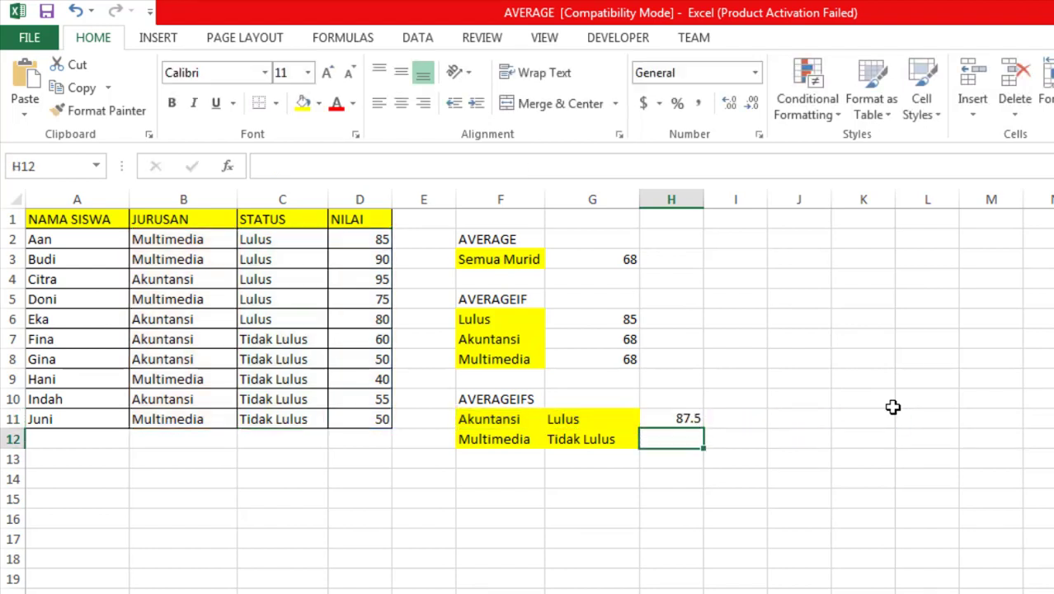
{"action": "key", "text": "Return"}
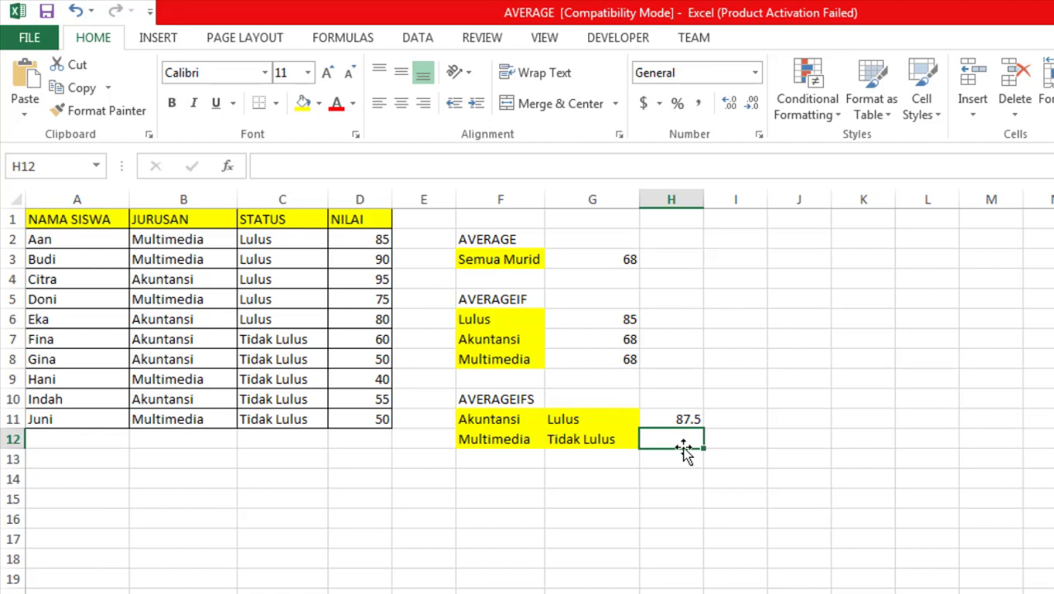
Begin an AVERAGEIFS formula in cell H12 with the NILAI cells D2:D11 as its average range.
{"action": "type", "text": "=a"}
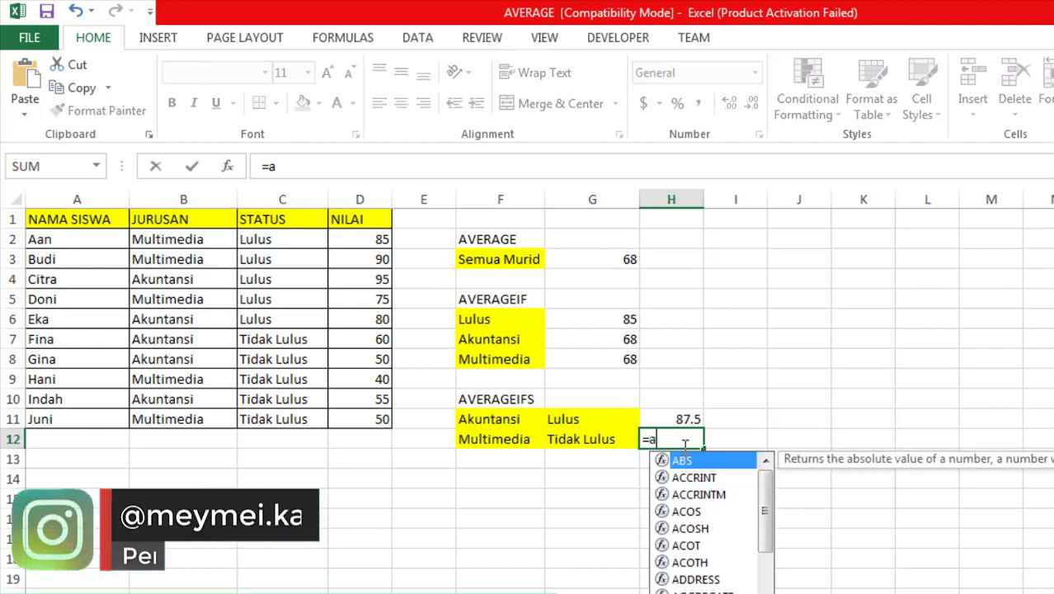
{"action": "type", "text": "vera"}
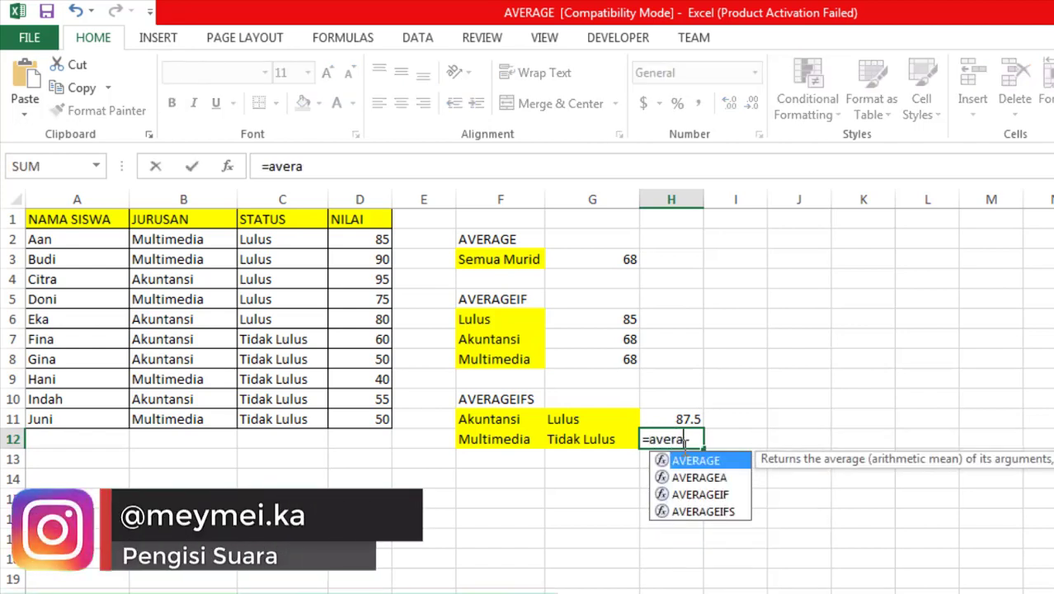
{"action": "type", "text": "geifs"}
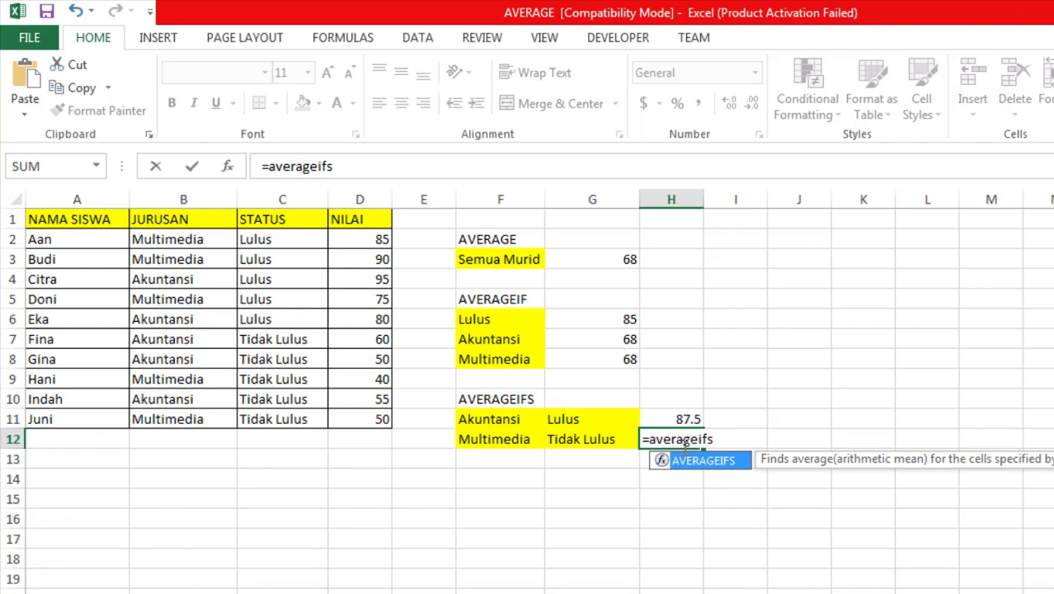
{"action": "type", "text": "("}
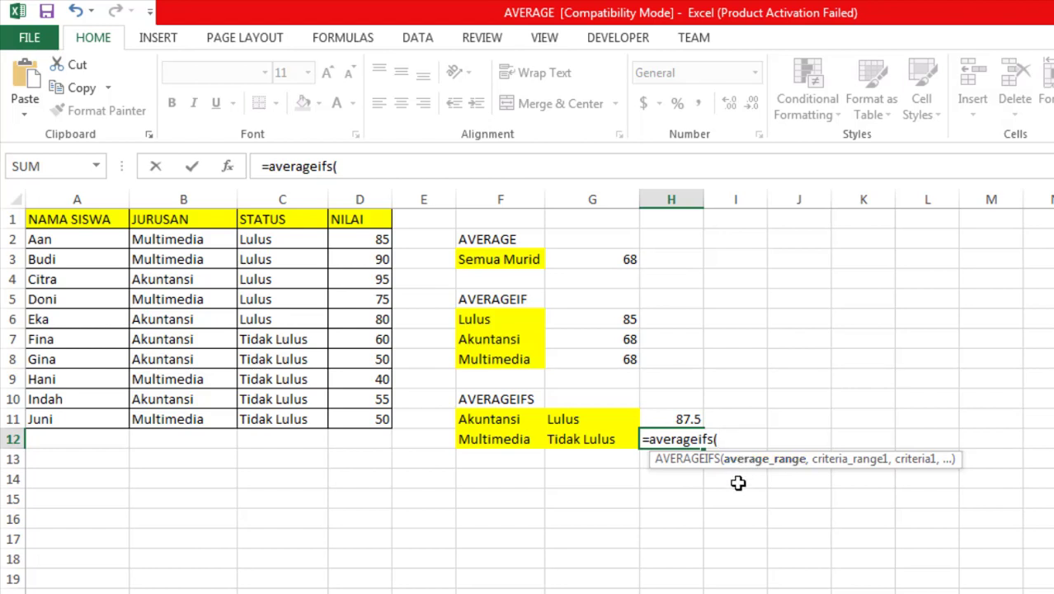
{"action": "left_click_drag", "start_coordinate": [353, 238], "coordinate": [364, 419]}
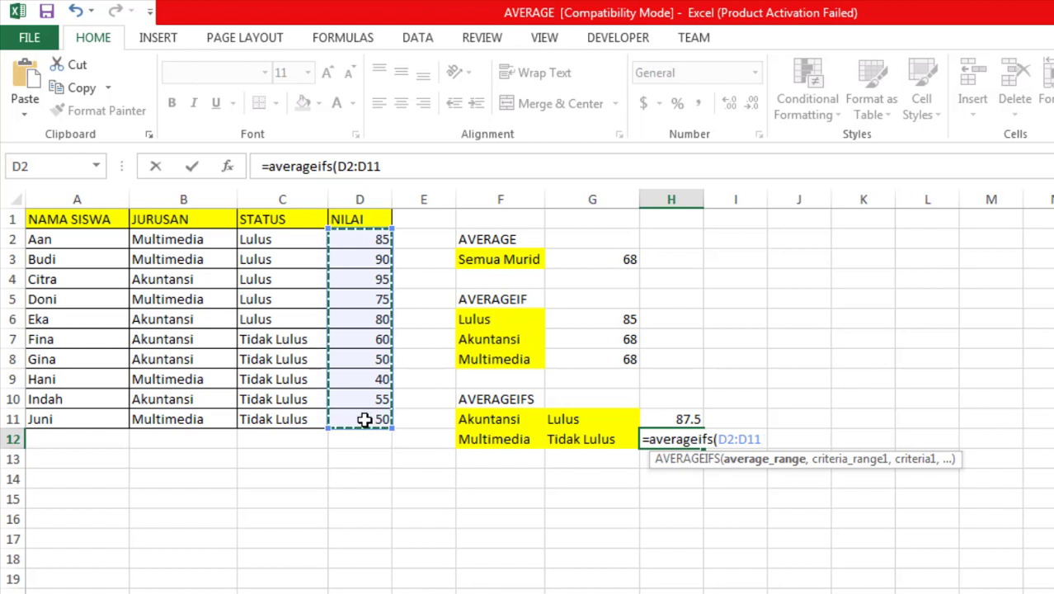
{"action": "type", "text": ","}
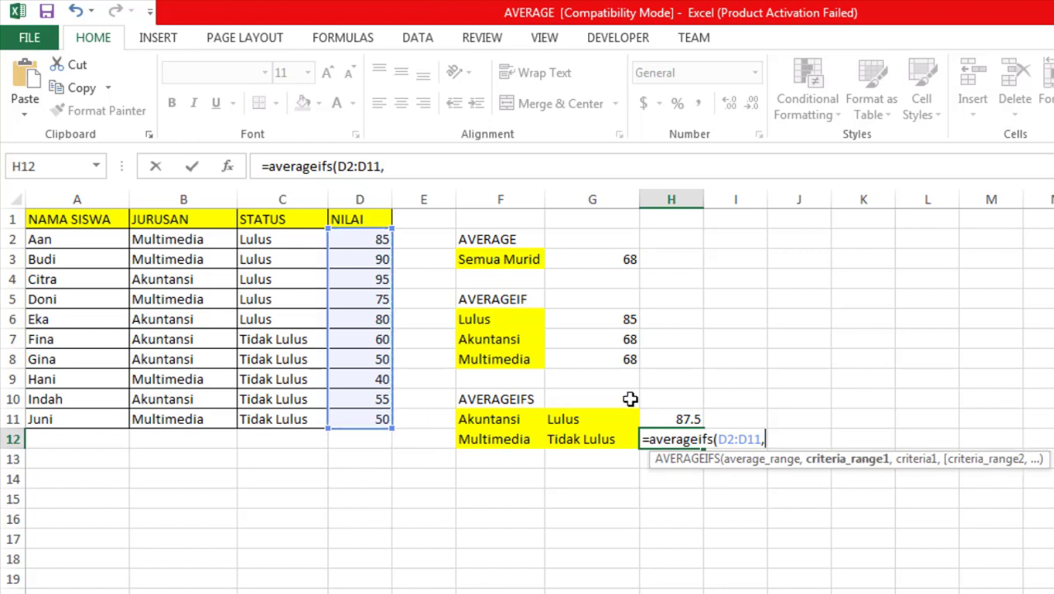
Add the first condition to the H12 formula, matching the JURUSAN range B2:B11 against criterion F12.
{"action": "left_click", "coordinate": [505, 442]}
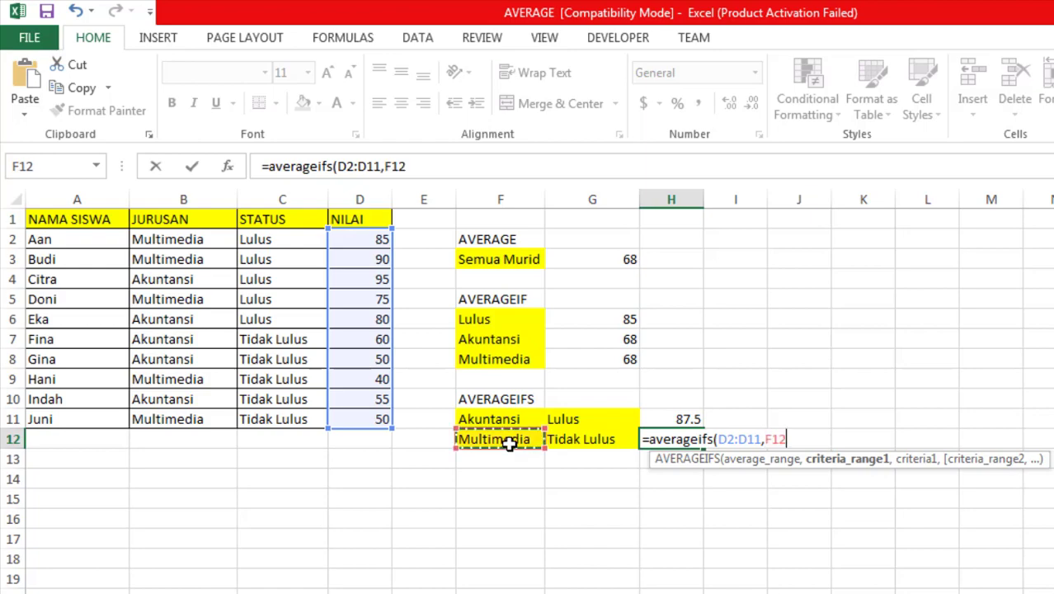
{"action": "left_click", "coordinate": [203, 239]}
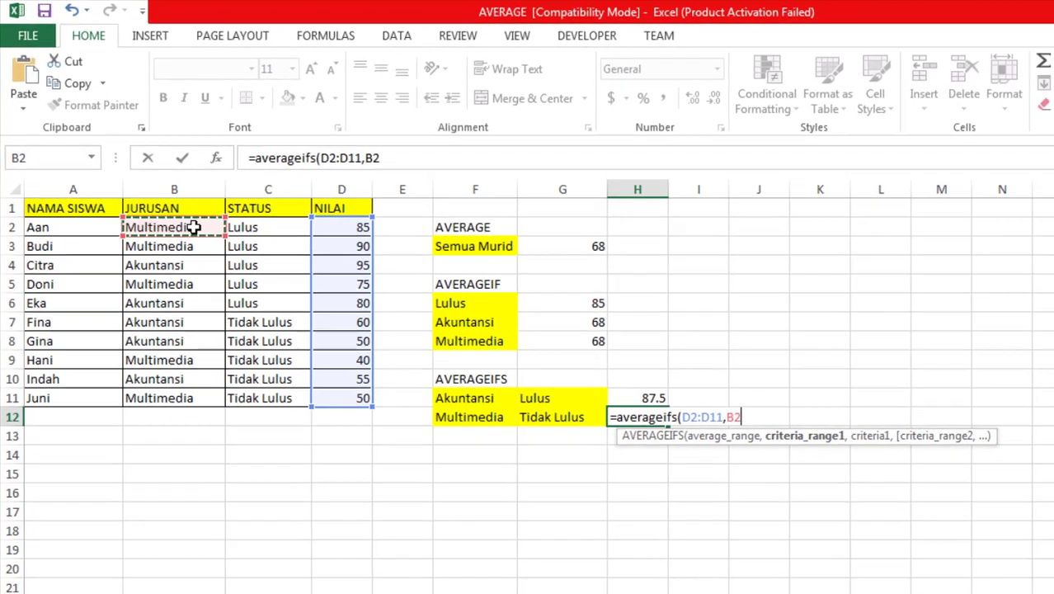
{"action": "left_click_drag", "start_coordinate": [204, 239], "coordinate": [204, 339]}
{"action": "left_click_drag", "start_coordinate": [158, 262], "coordinate": [152, 321]}
{"action": "type", "text": ","}
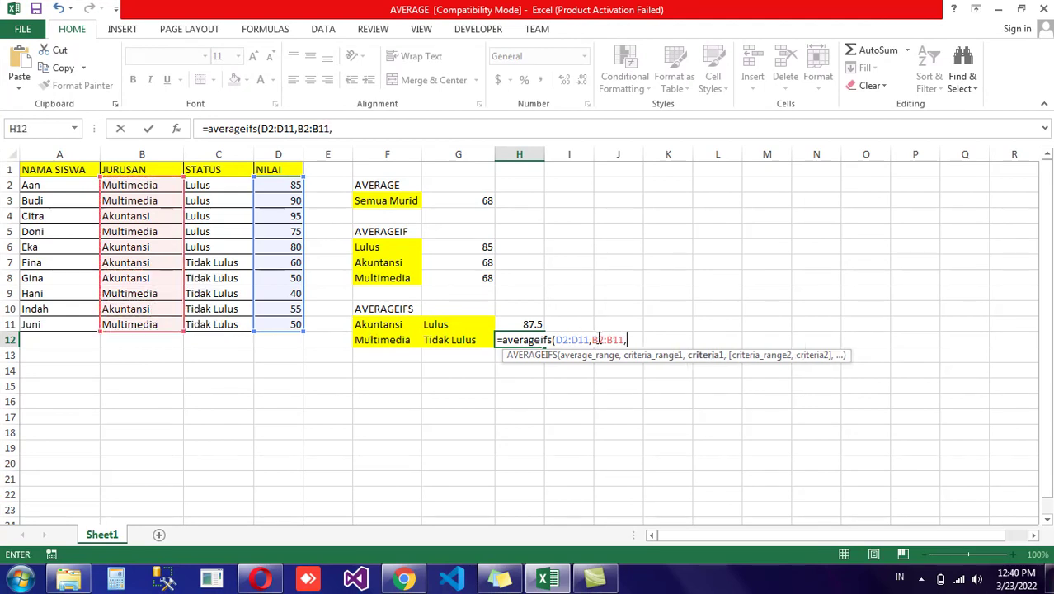
{"action": "left_click", "coordinate": [402, 345]}
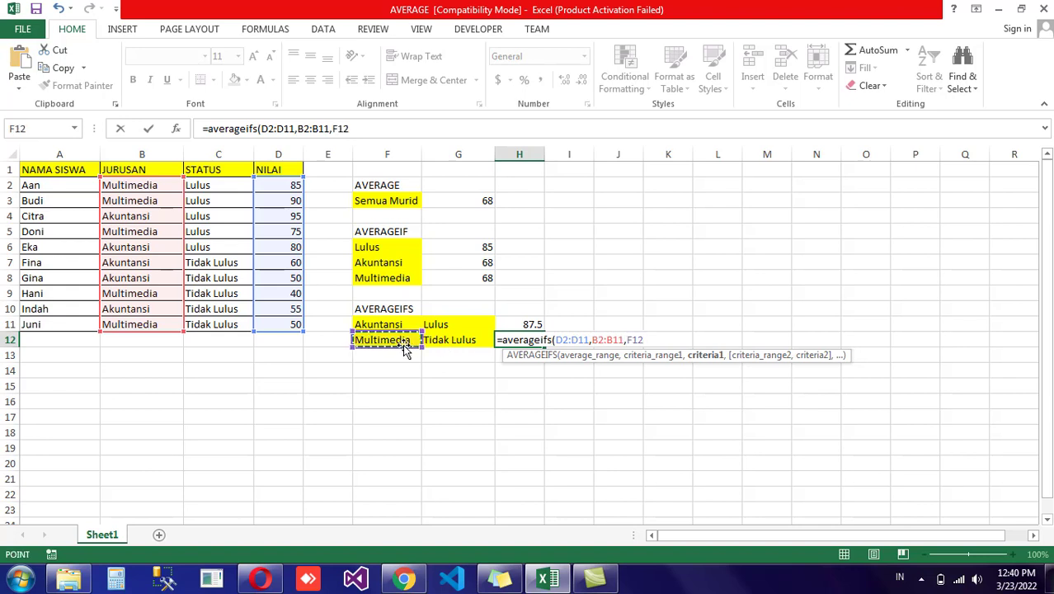
{"action": "type", "text": ","}
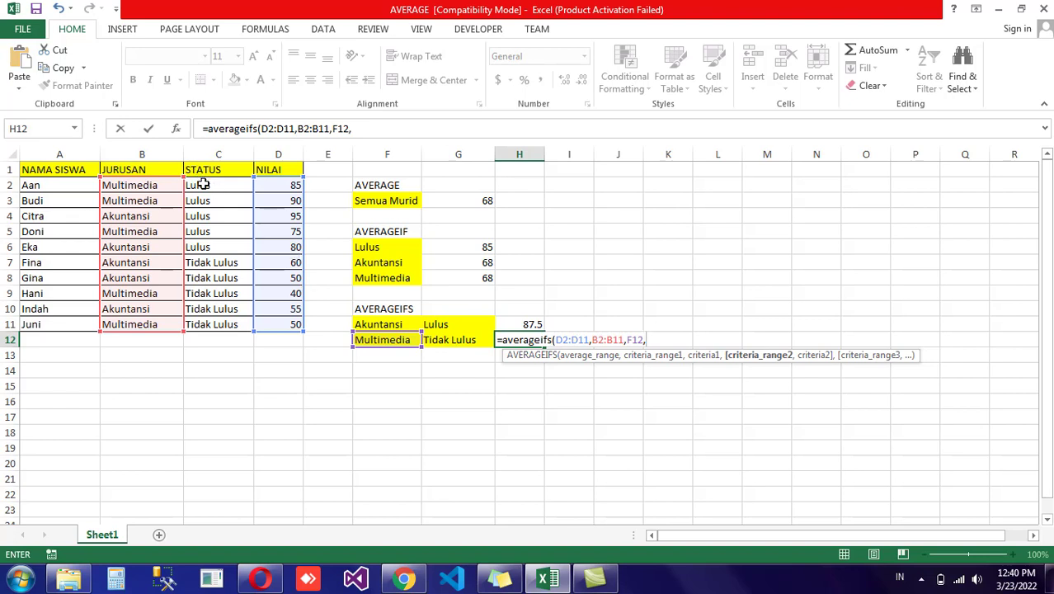
Complete the H12 formula with a second condition matching the STATUS range C2:C11 against criterion G12.
{"action": "left_click_drag", "start_coordinate": [207, 184], "coordinate": [207, 321]}
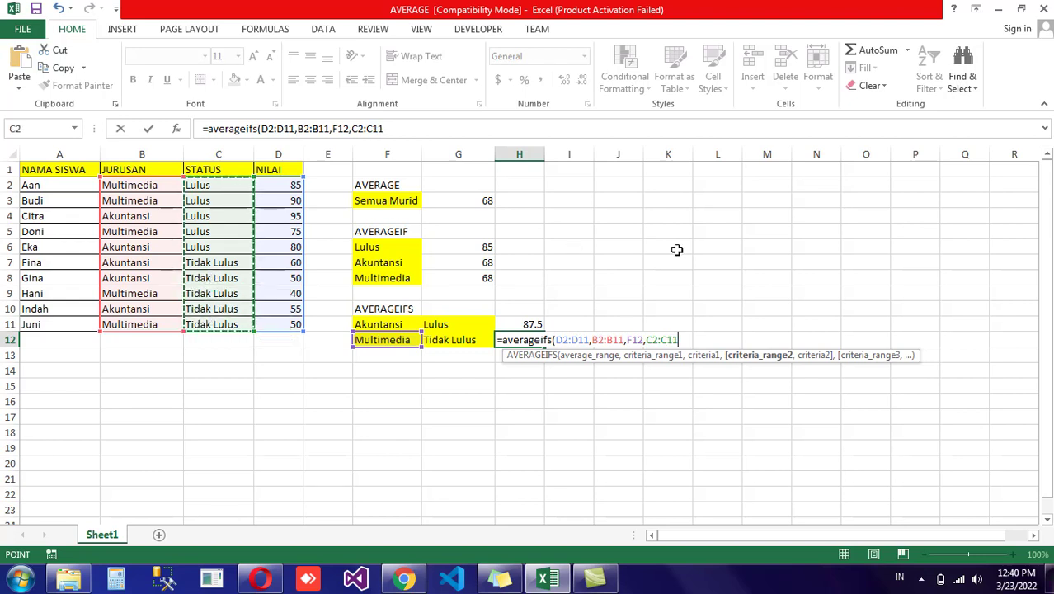
{"action": "type", "text": ","}
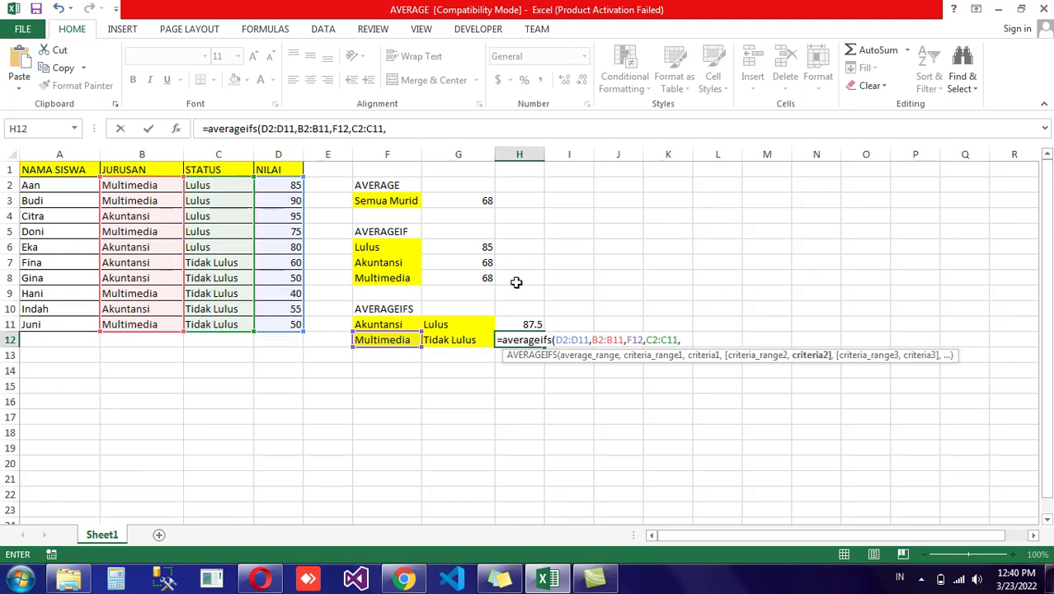
{"action": "left_click", "coordinate": [458, 341]}
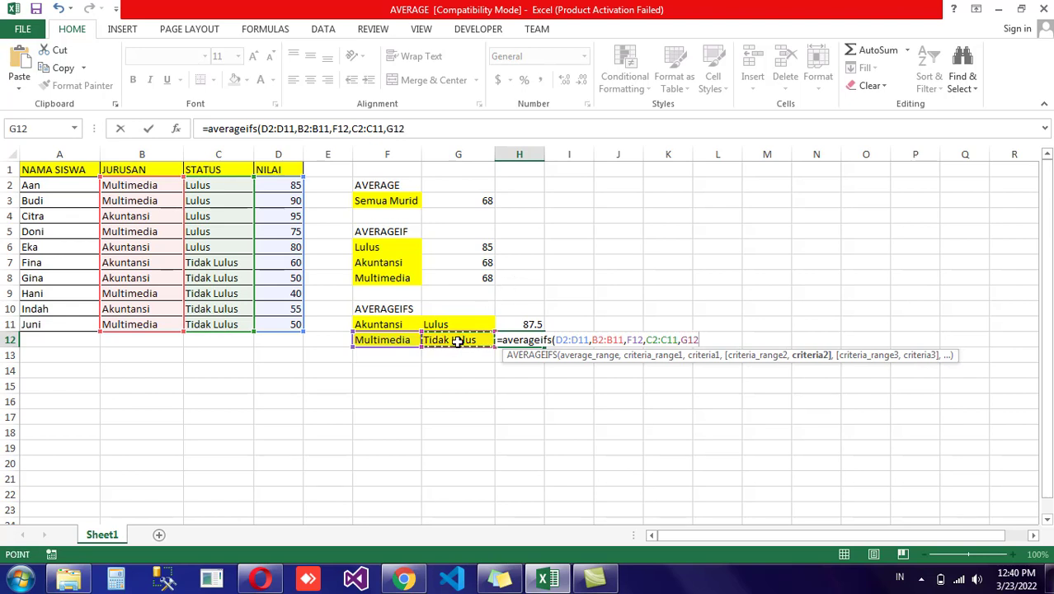
{"action": "type", "text": ")"}
{"action": "key", "text": "Return"}
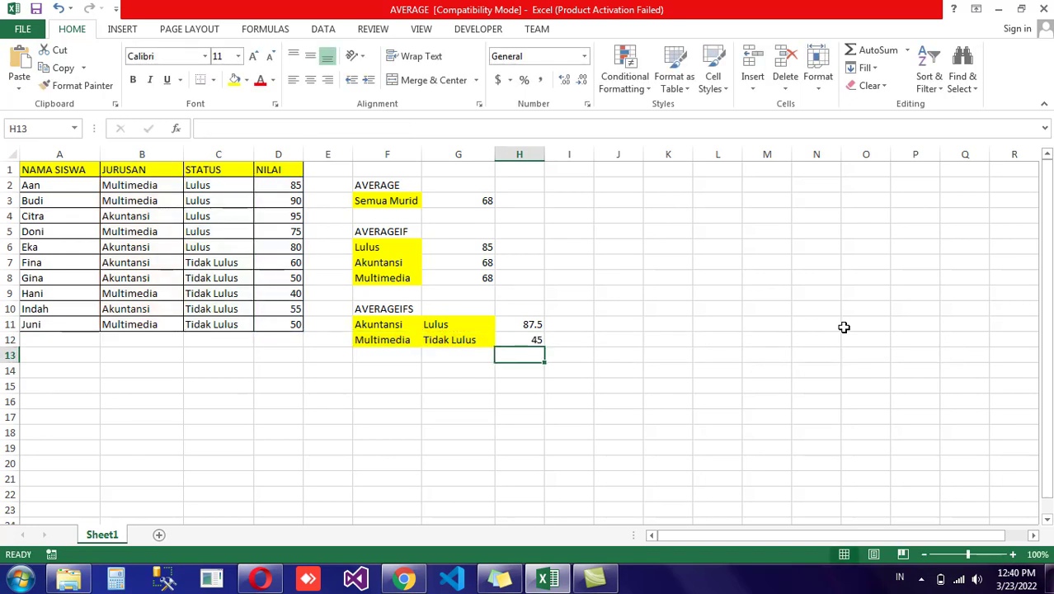
Review the AVERAGEIFS formulas in H12 and H11 together with the ranges and criteria cells they refer to.
{"action": "left_click", "coordinate": [506, 342]}
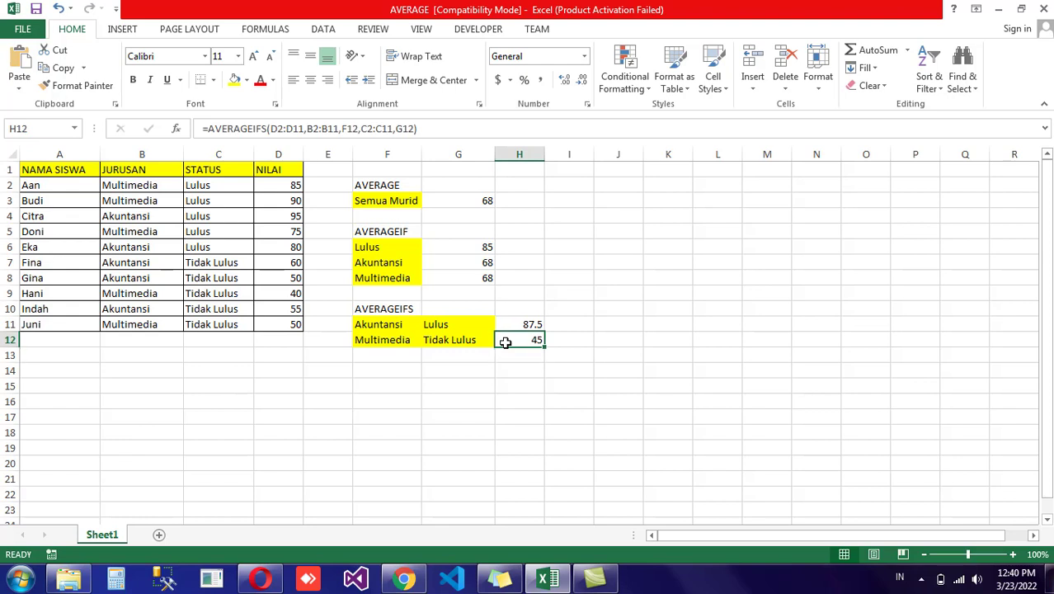
{"action": "left_click", "coordinate": [411, 338]}
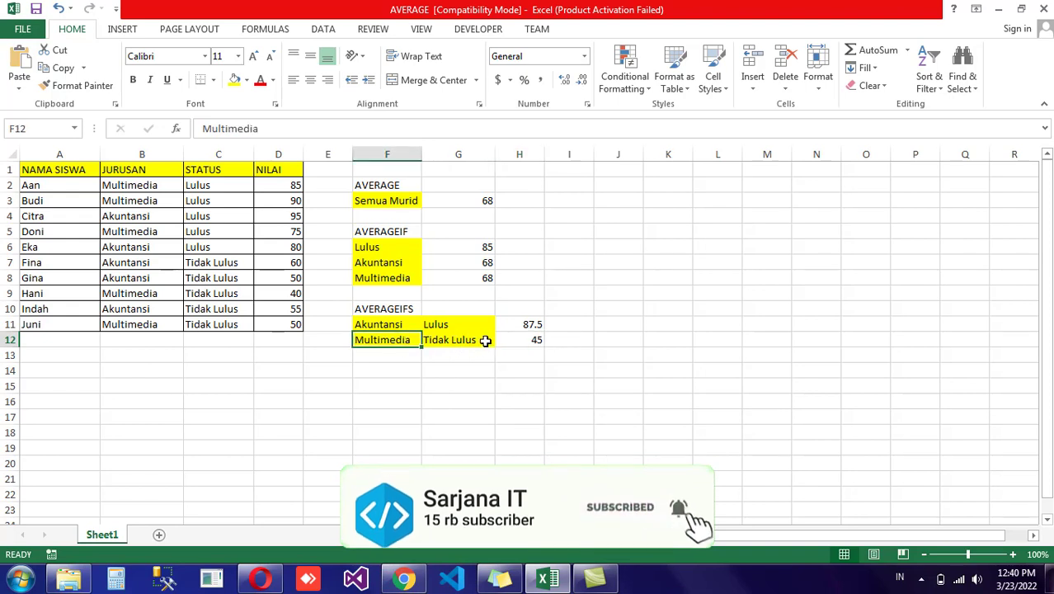
{"action": "left_click", "coordinate": [487, 338]}
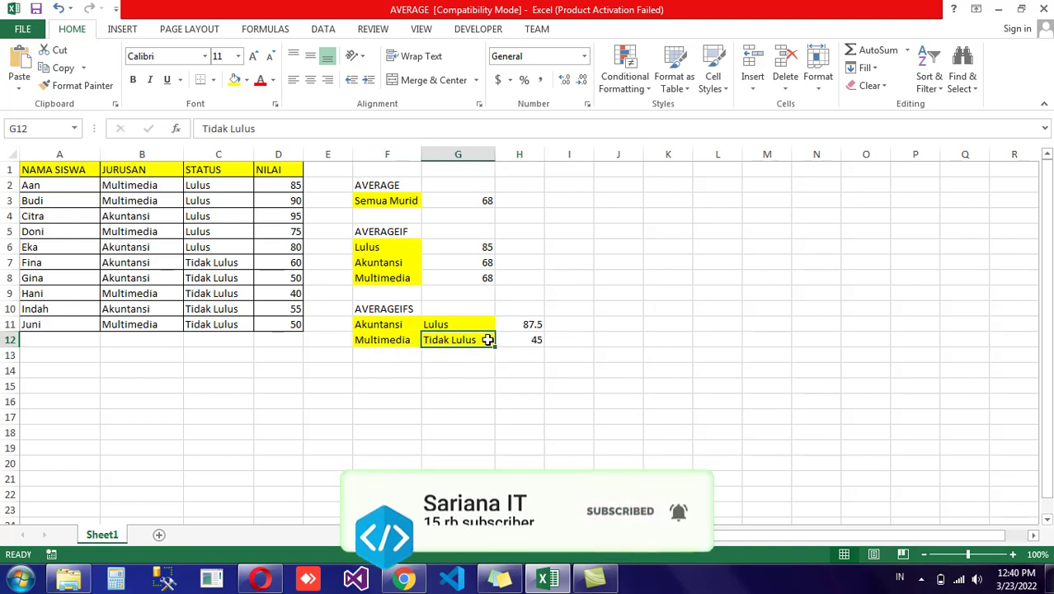
{"action": "left_click", "coordinate": [539, 341]}
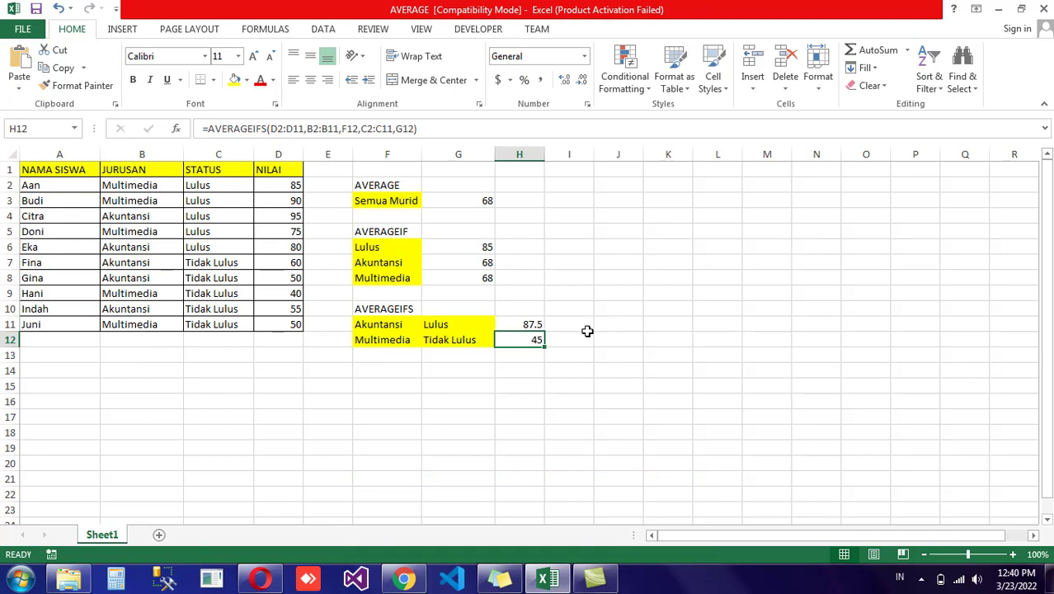
{"action": "left_click", "coordinate": [530, 326]}
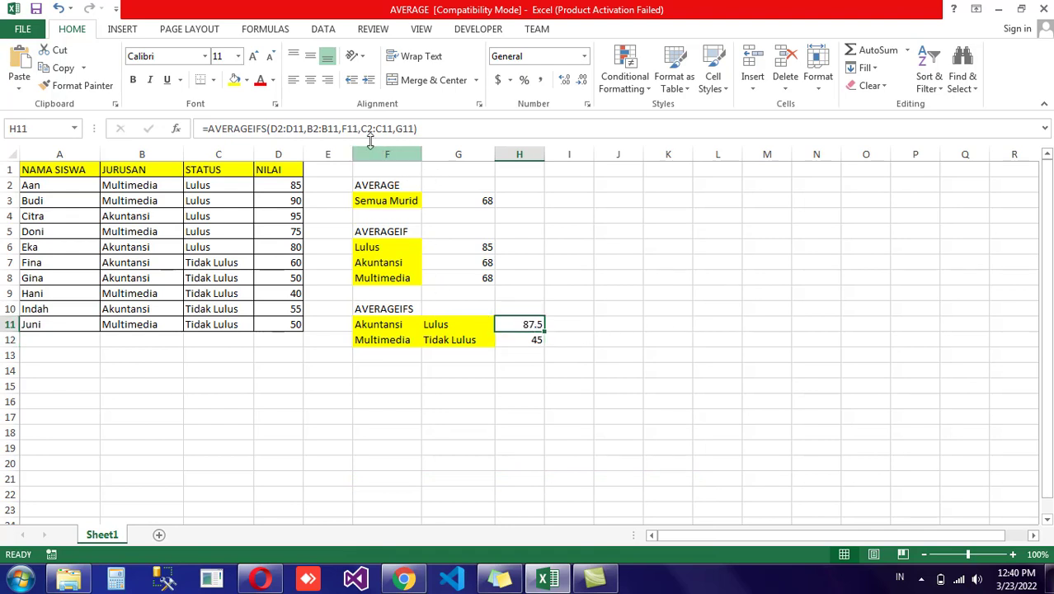
{"action": "left_click", "coordinate": [426, 129]}
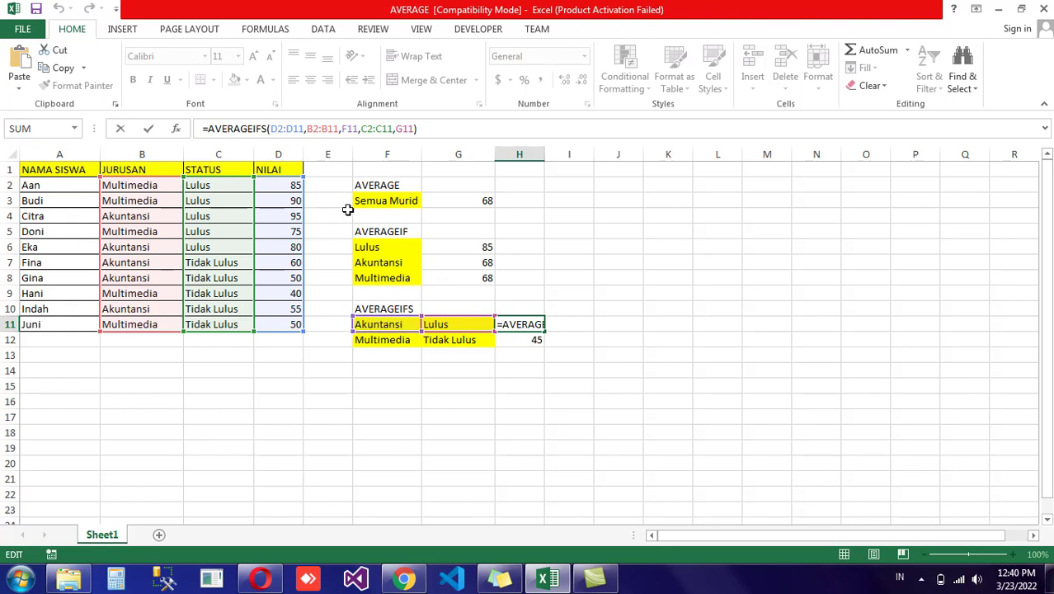
Change the JURUSAN criterion in F11 to "ips" to test the AVERAGEIFS formula with a major missing from the table.
{"action": "left_click", "coordinate": [402, 324]}
{"action": "double_click", "coordinate": [404, 325]}
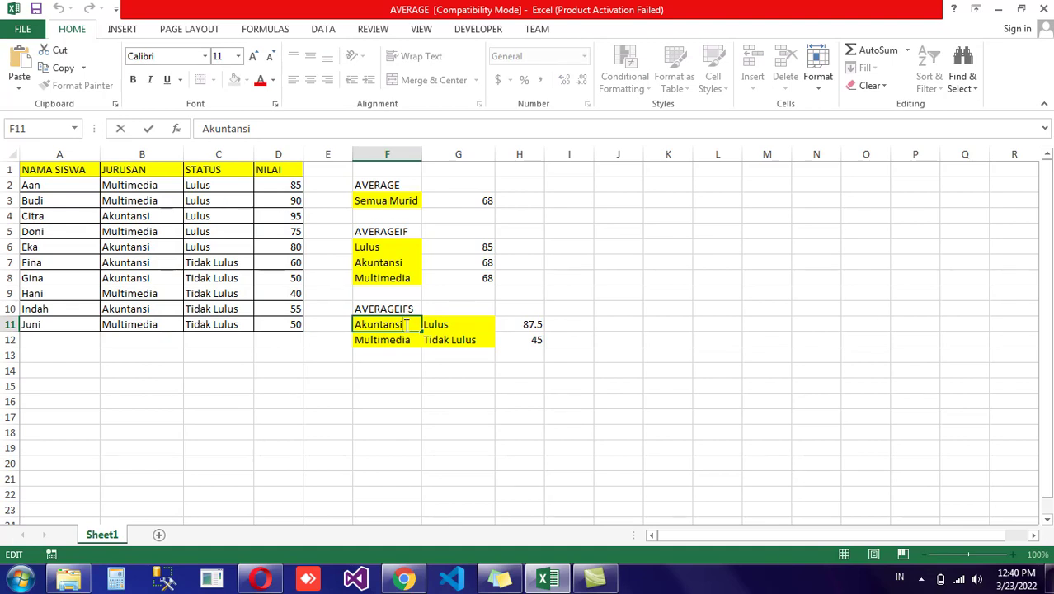
{"action": "key", "text": "BackSpace"}
{"action": "key", "text": "BackSpace"}
{"action": "key", "text": "BackSpace"}
{"action": "key", "text": "BackSpace"}
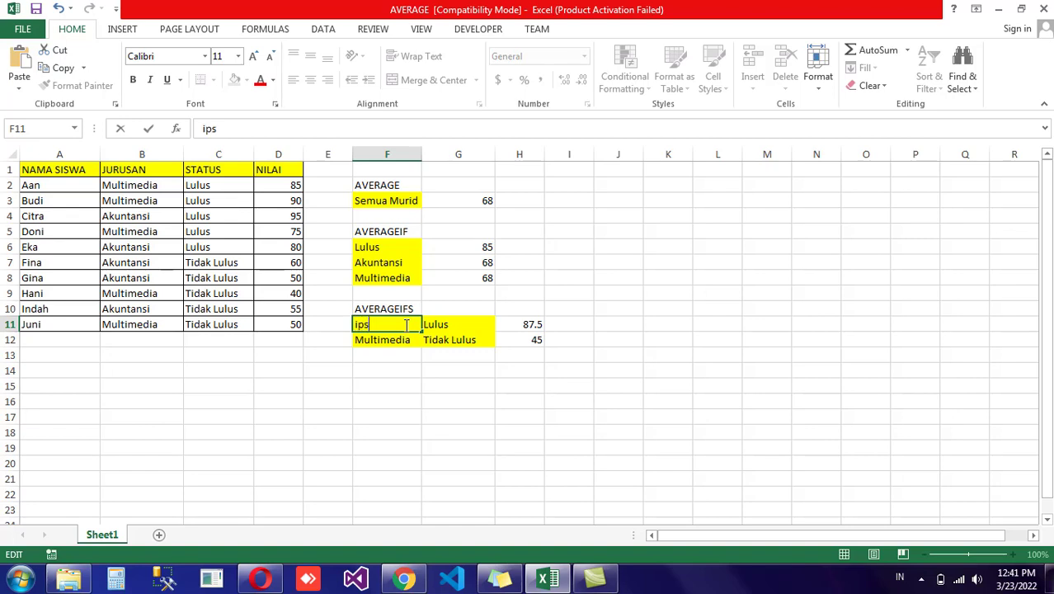
{"action": "key", "text": "Return"}
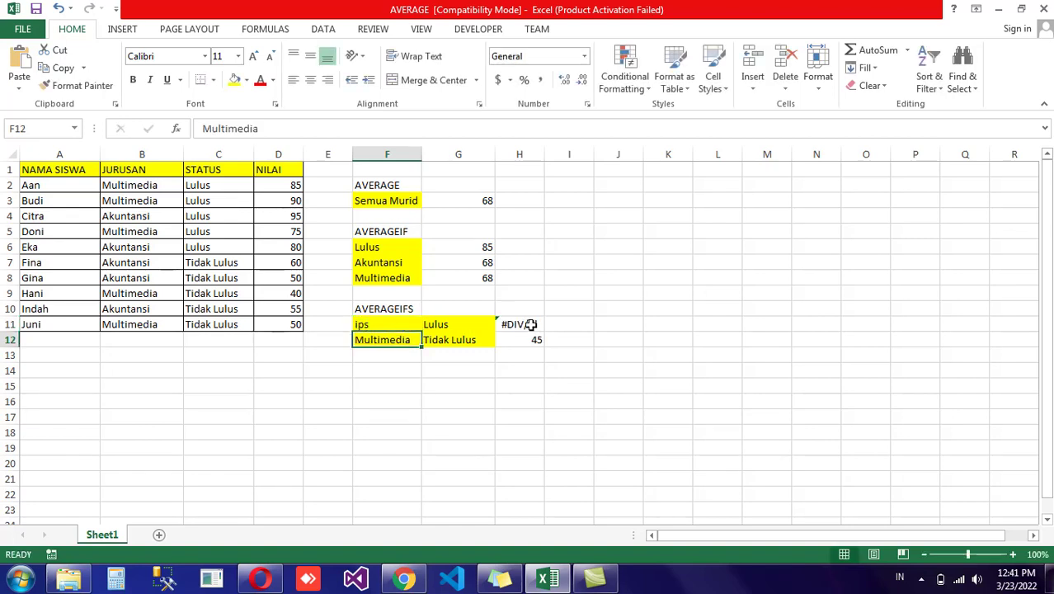
Replace the criterion in F11 with "multimedia" and check the AVERAGEIFS result in H11.
{"action": "double_click", "coordinate": [410, 326]}
{"action": "key", "text": "BackSpace"}
{"action": "key", "text": "BackSpace"}
{"action": "key", "text": "BackSpace"}
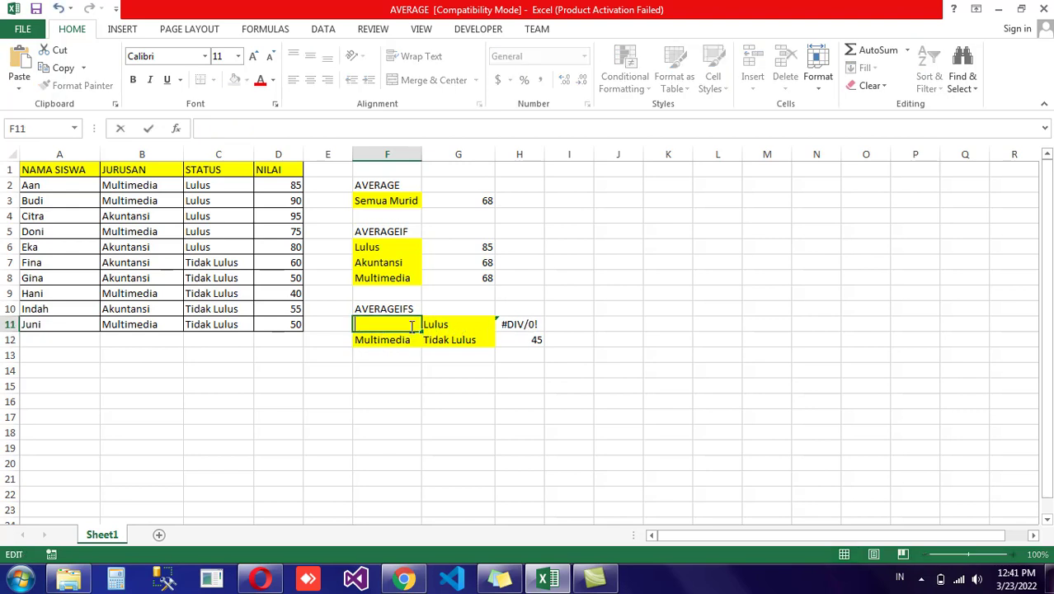
{"action": "type", "text": "multi"}
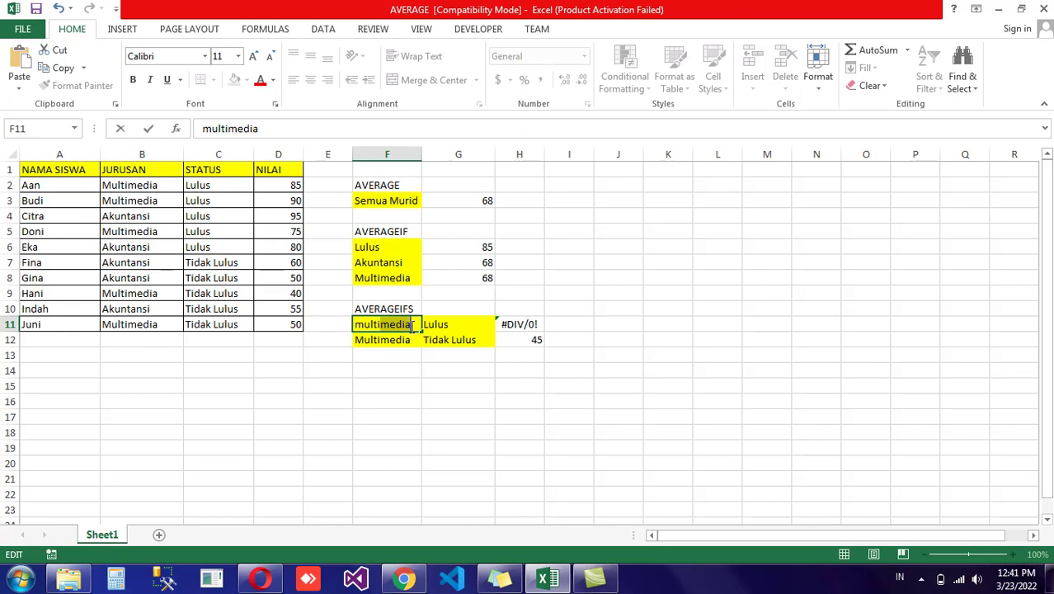
{"action": "type", "text": "media"}
{"action": "key", "text": "Return"}
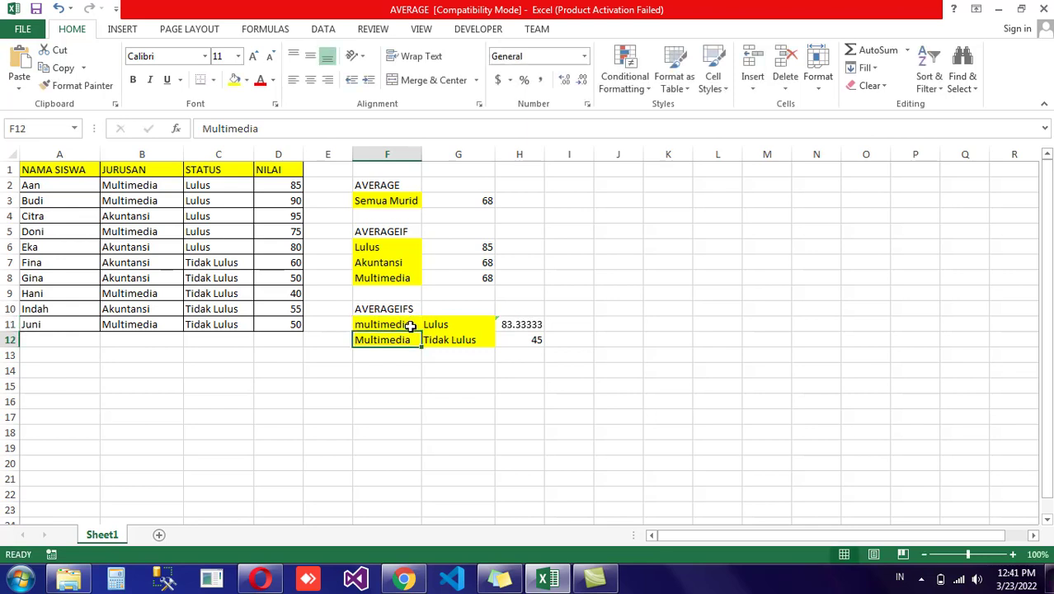
{"action": "left_click", "coordinate": [518, 326]}
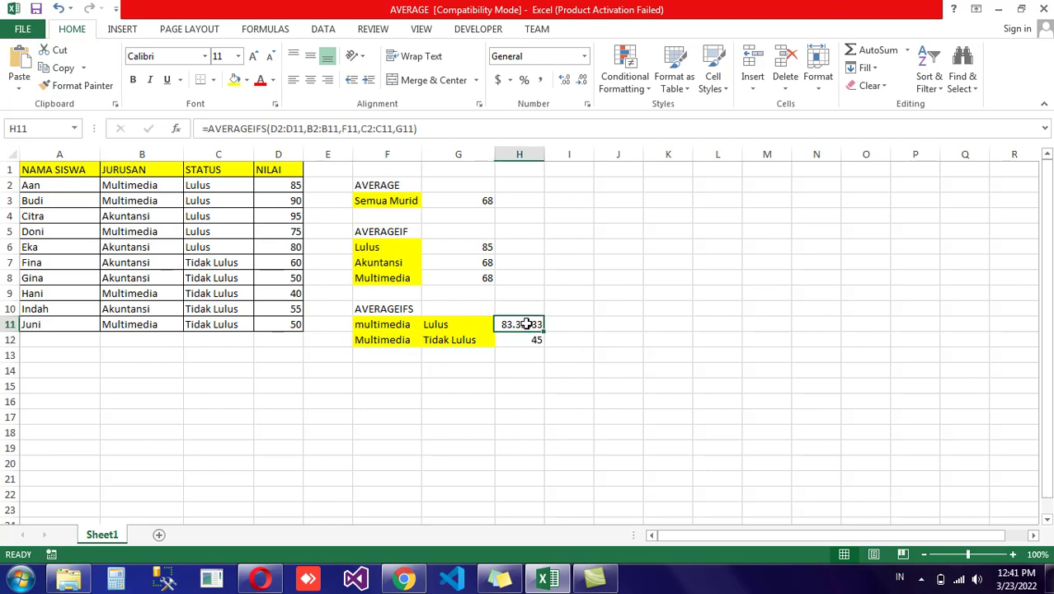
Set the JURUSAN criterion in F11 to "akuntansi" and check the average in H11.
{"action": "left_click", "coordinate": [397, 327]}
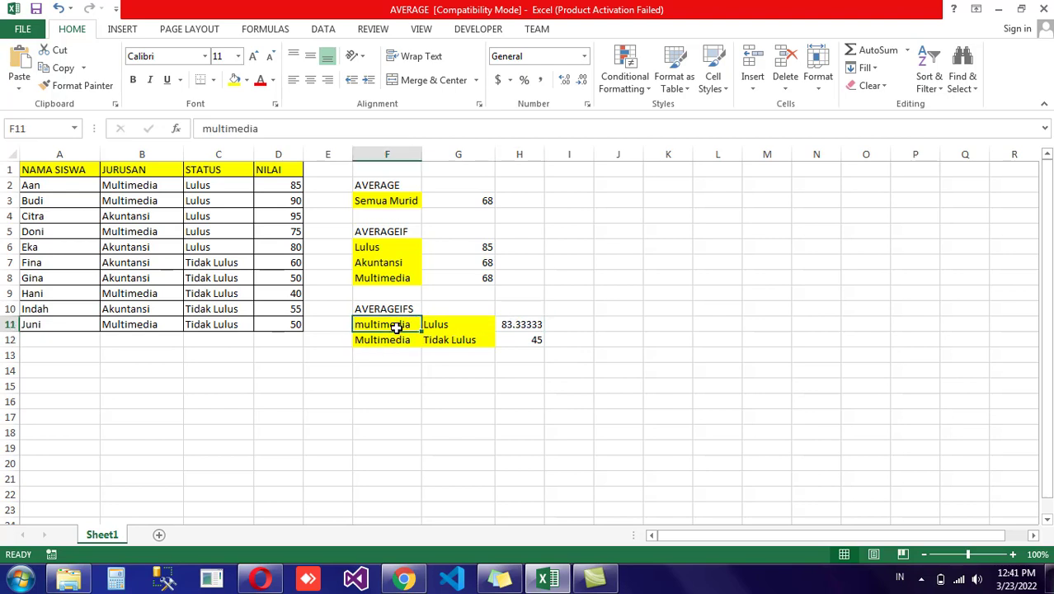
{"action": "type", "text": "ak"}
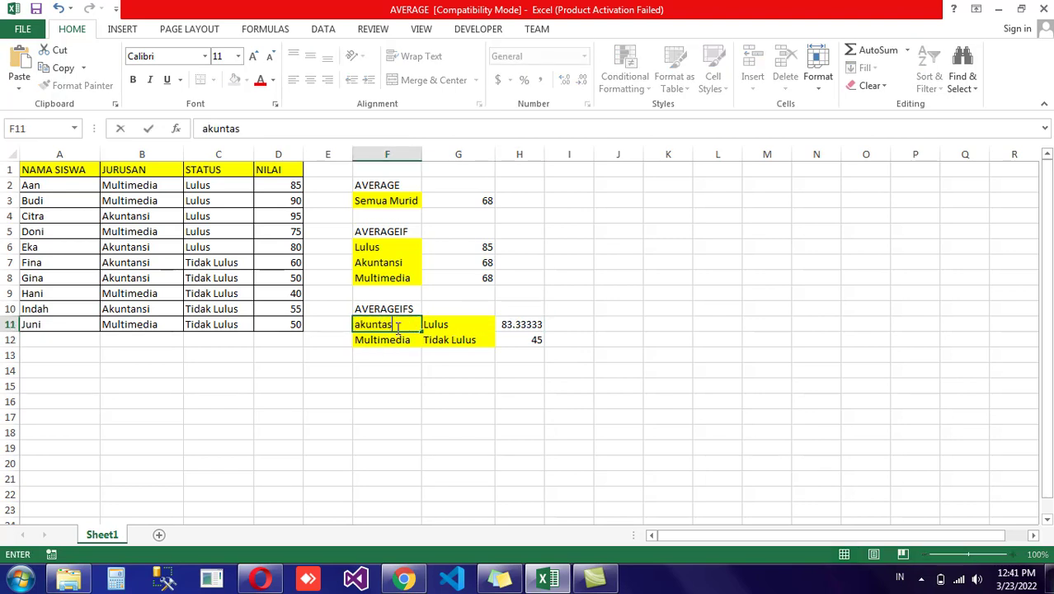
{"action": "type", "text": "untansi"}
{"action": "key", "text": "Return"}
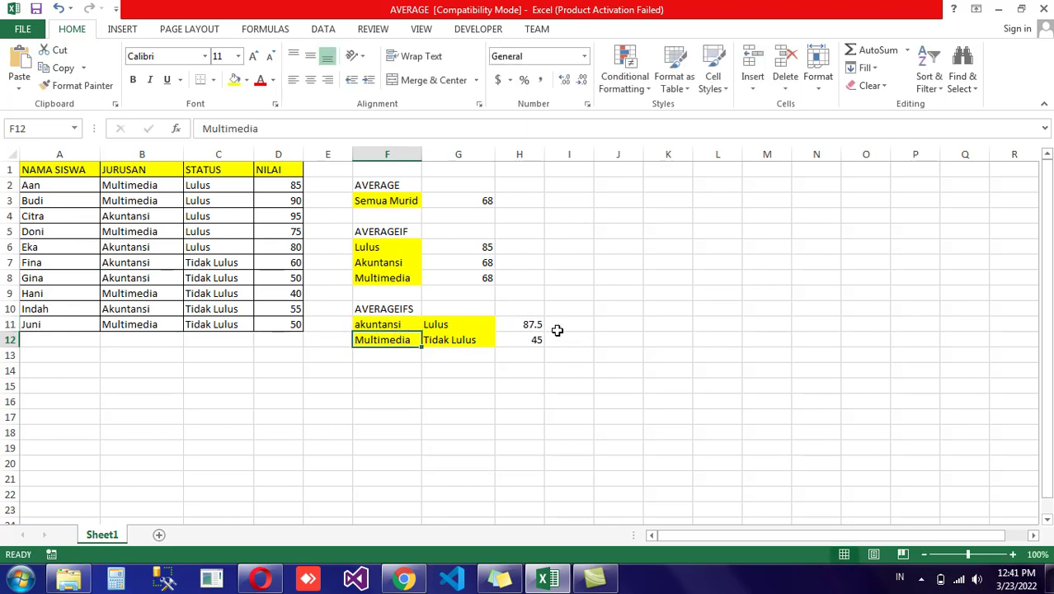
{"action": "left_click", "coordinate": [531, 326]}
{"action": "left_click", "coordinate": [559, 265]}
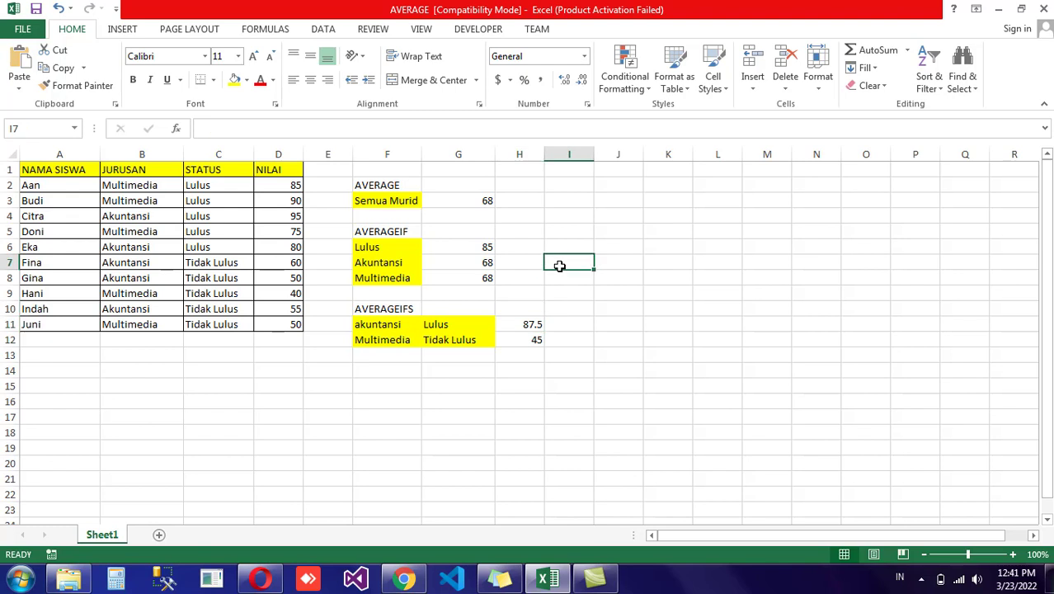
{"action": "left_click", "coordinate": [536, 231]}
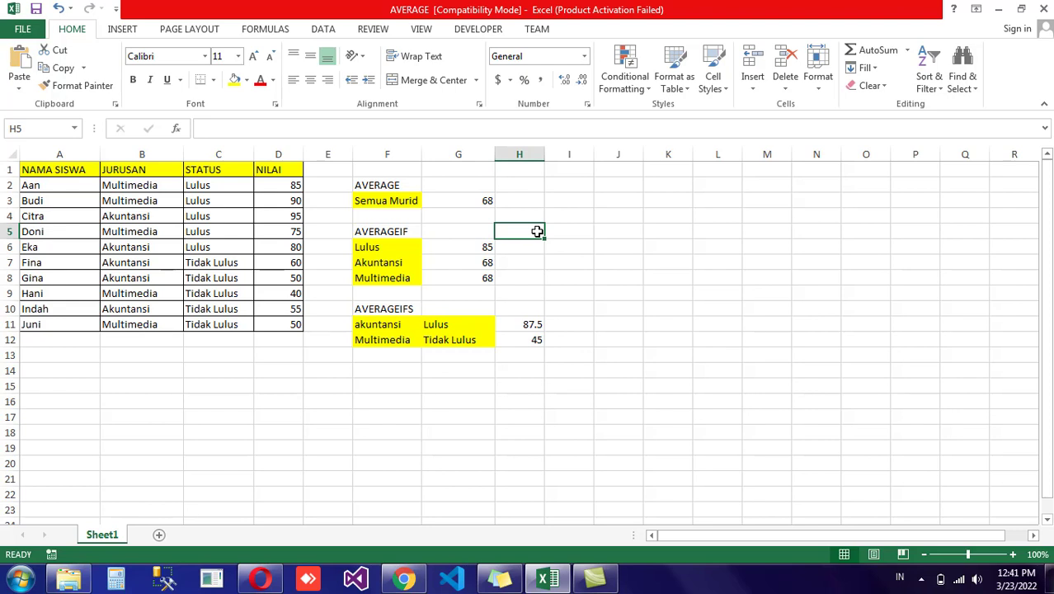
{"action": "left_click", "coordinate": [523, 212]}
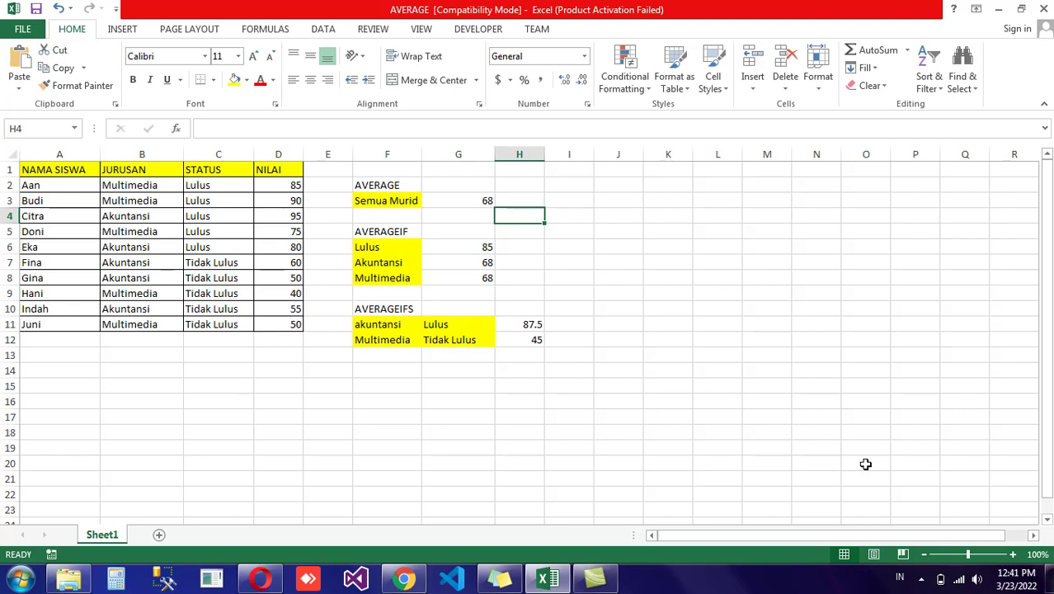
{"action": "left_click", "coordinate": [921, 579]}
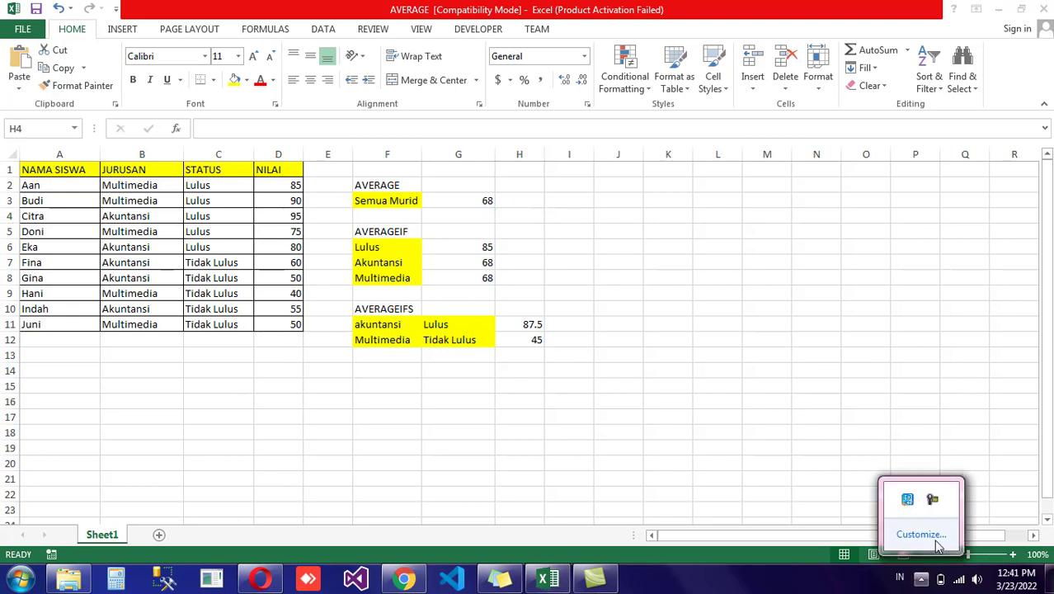
{"action": "left_click", "coordinate": [932, 498]}
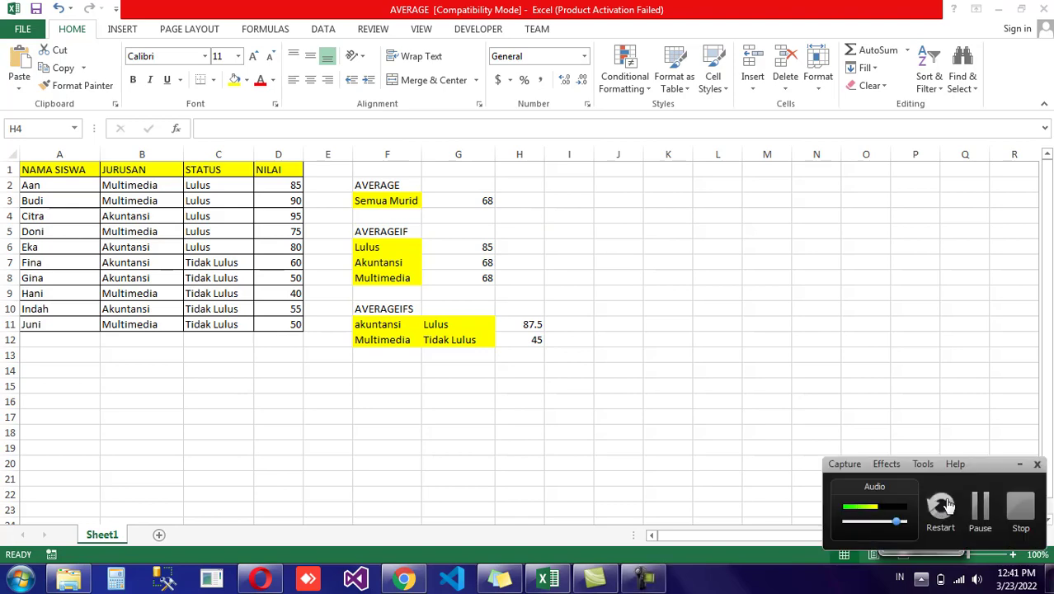